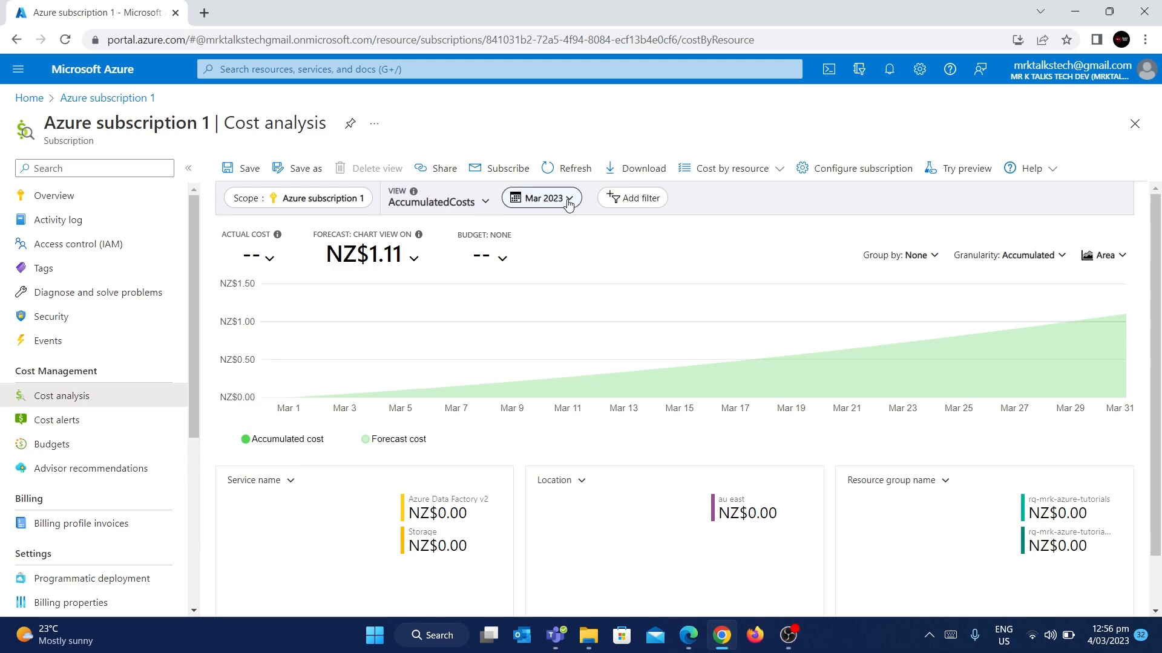
Step: Change the cost analysis date range from Mar 2023 to Last 30 days (Feb 3 – Mar 4)
{"action": "left_click", "coordinate": [568, 202]}
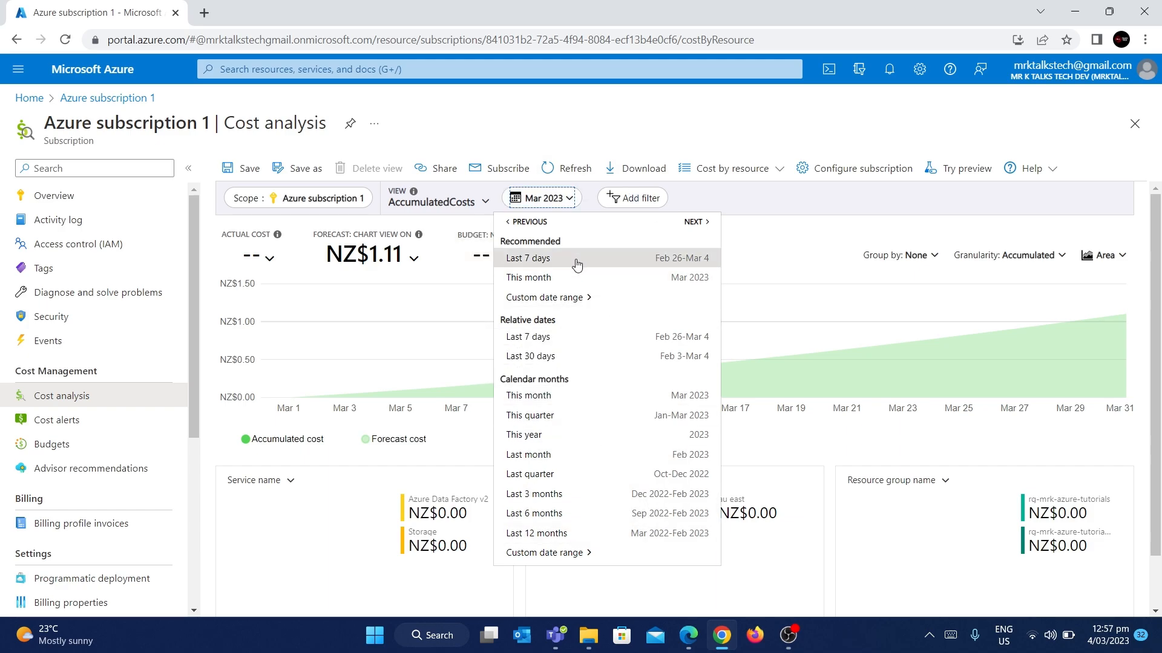
{"action": "left_click", "coordinate": [535, 357]}
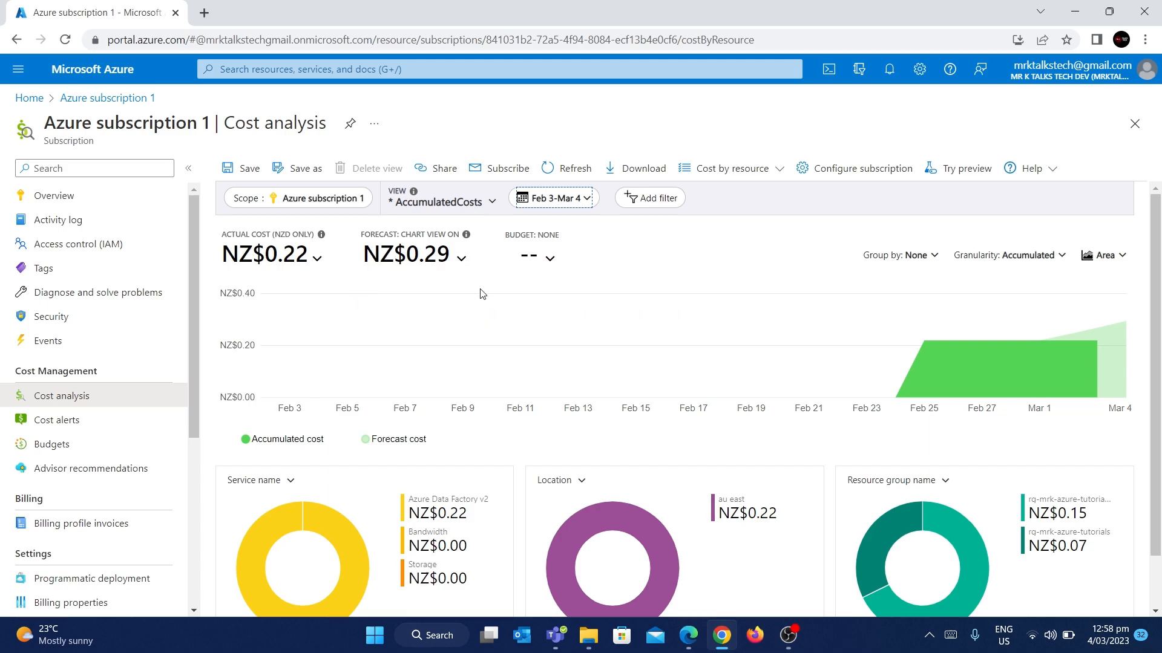
{"action": "scroll", "coordinate": [441, 303], "scroll_direction": "down", "scroll_amount": 1}
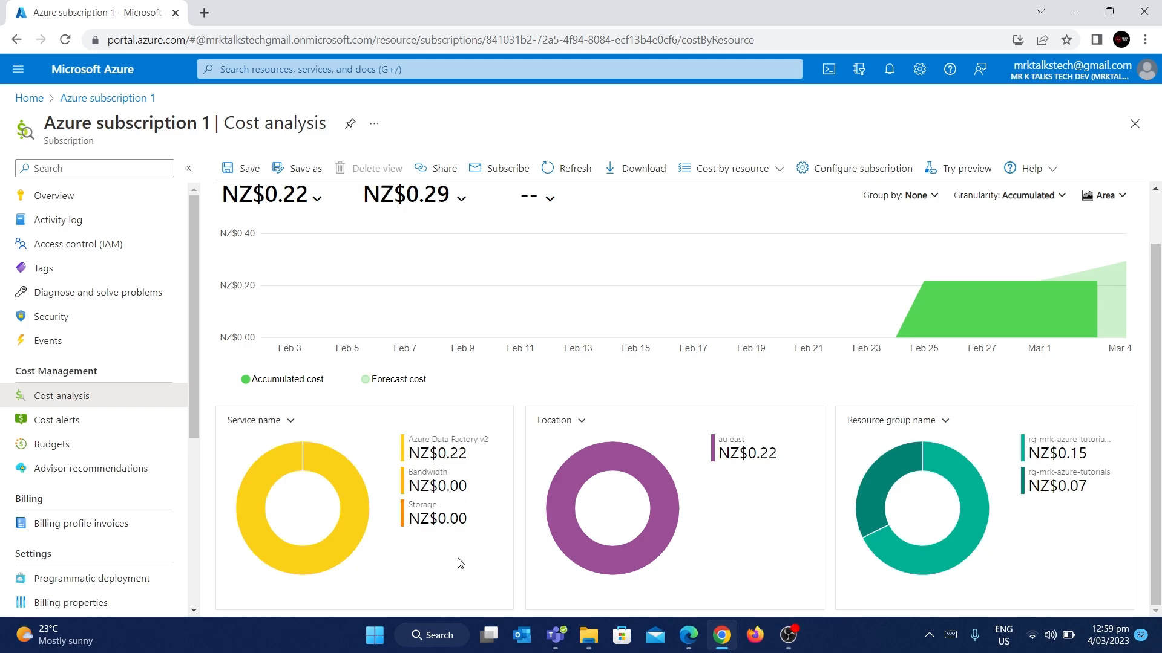
{"action": "mouse_move", "coordinate": [471, 490]}
{"action": "mouse_move", "coordinate": [739, 451]}
{"action": "mouse_move", "coordinate": [982, 503]}
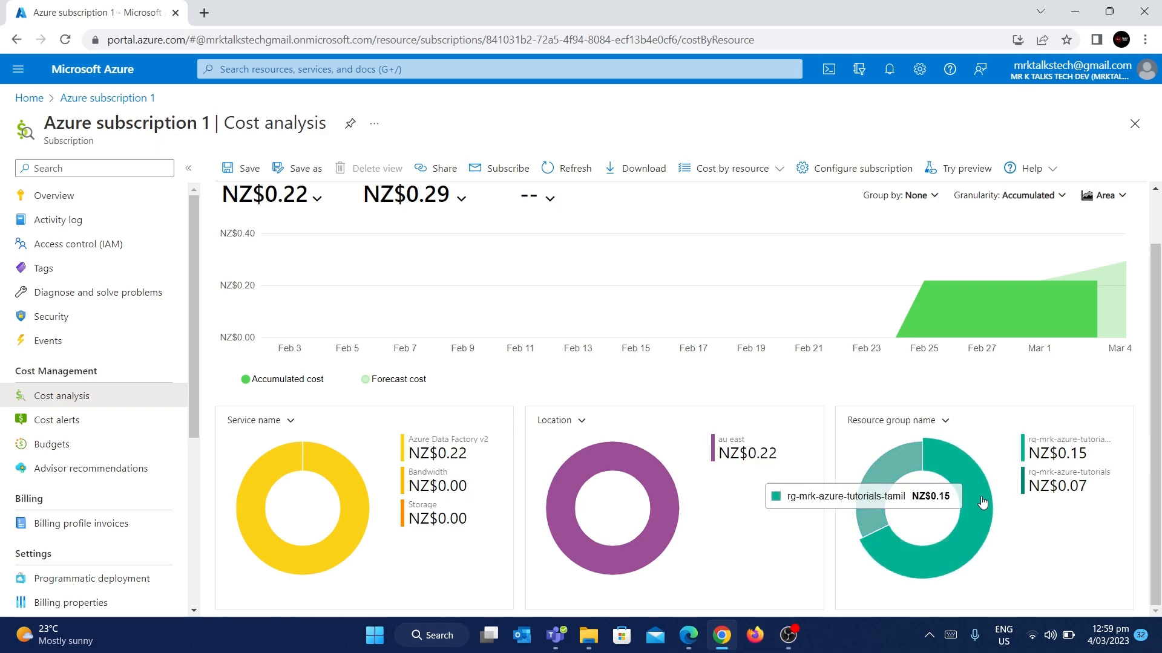
{"action": "mouse_move", "coordinate": [884, 466]}
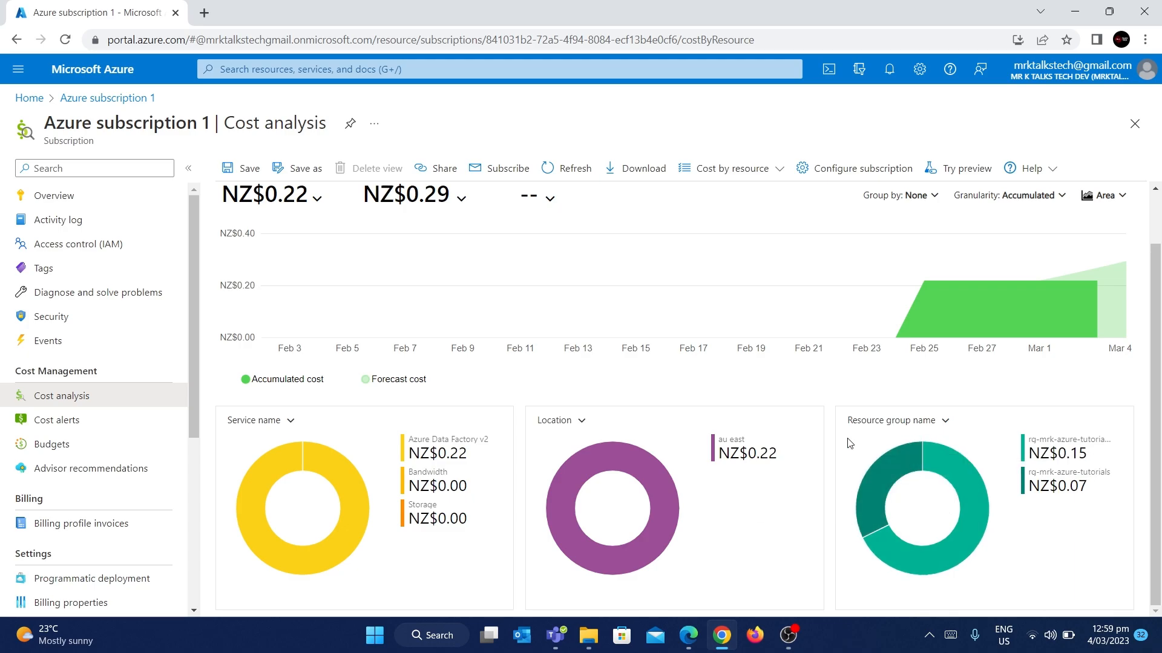
{"action": "scroll", "coordinate": [850, 444], "scroll_direction": "up", "scroll_amount": 1}
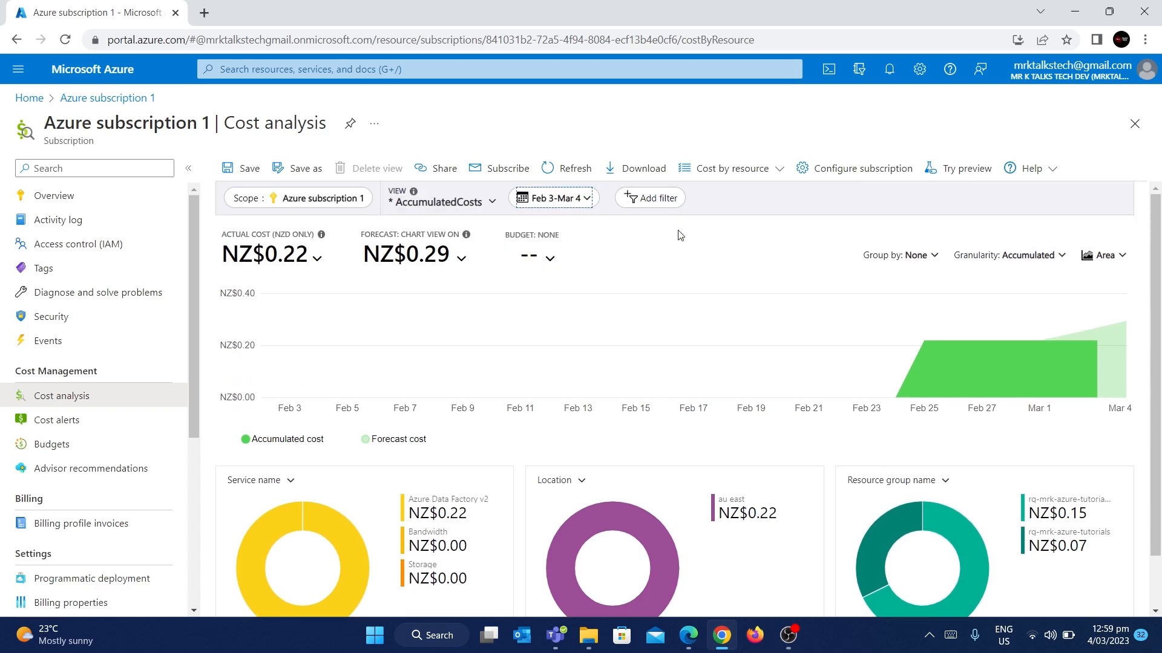
{"action": "scroll", "coordinate": [736, 339], "scroll_direction": "down", "scroll_amount": 1}
{"action": "scroll", "coordinate": [737, 339], "scroll_direction": "up", "scroll_amount": 1}
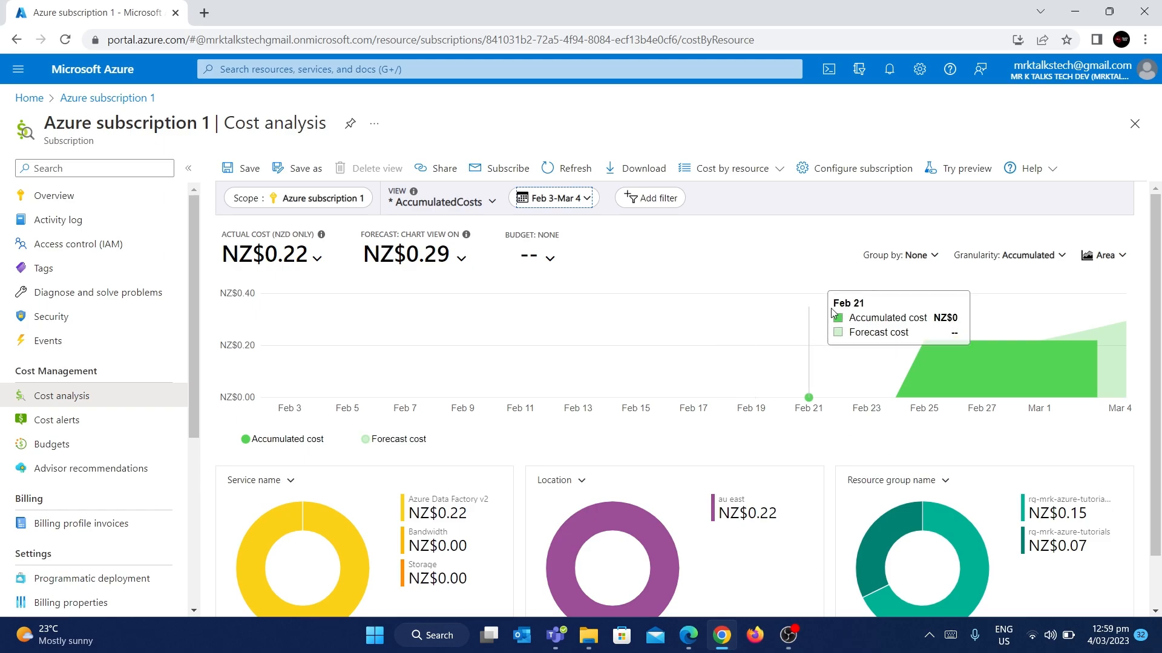
Step: Group the accumulated cost chart by Resource to show adf-demo-mrktamil and adf-demo-mrk separately
{"action": "left_click", "coordinate": [929, 258]}
{"action": "scroll", "coordinate": [868, 411], "scroll_direction": "down", "scroll_amount": 1}
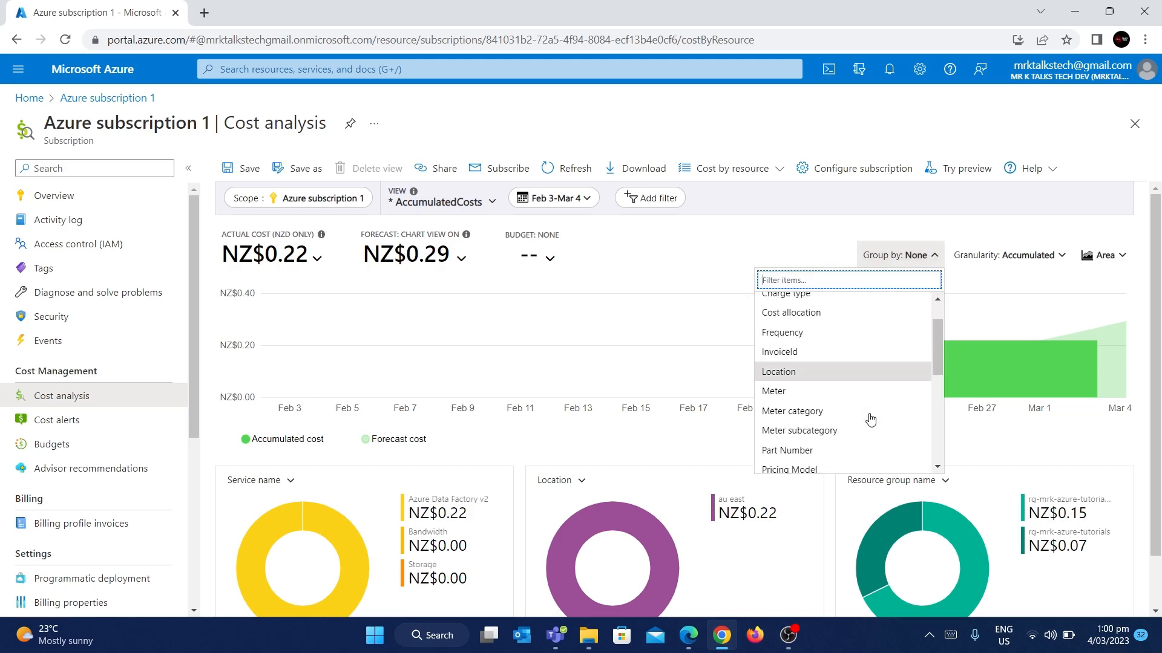
{"action": "scroll", "coordinate": [870, 419], "scroll_direction": "down", "scroll_amount": 5}
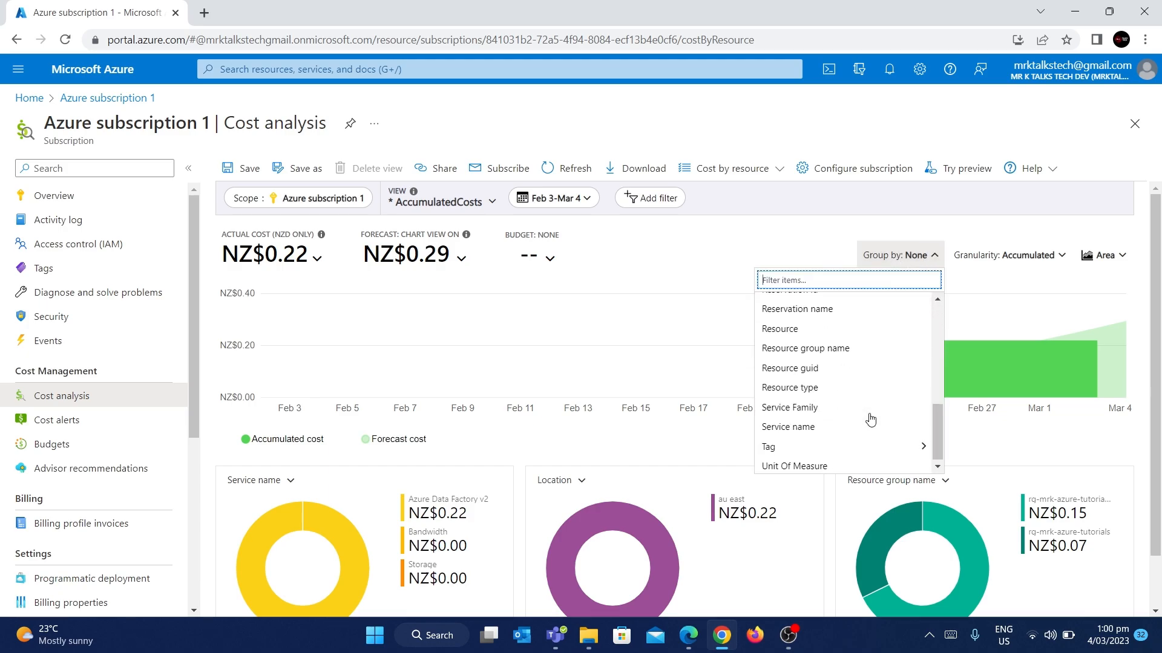
{"action": "scroll", "coordinate": [870, 419], "scroll_direction": "up", "scroll_amount": 1}
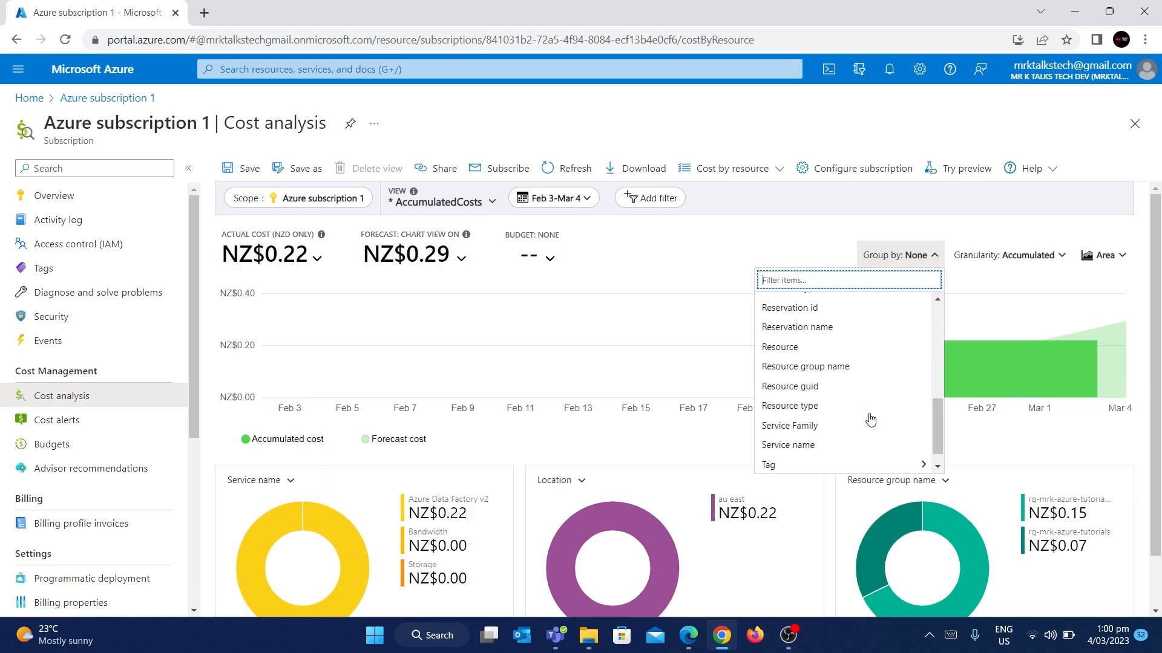
{"action": "left_click", "coordinate": [786, 354]}
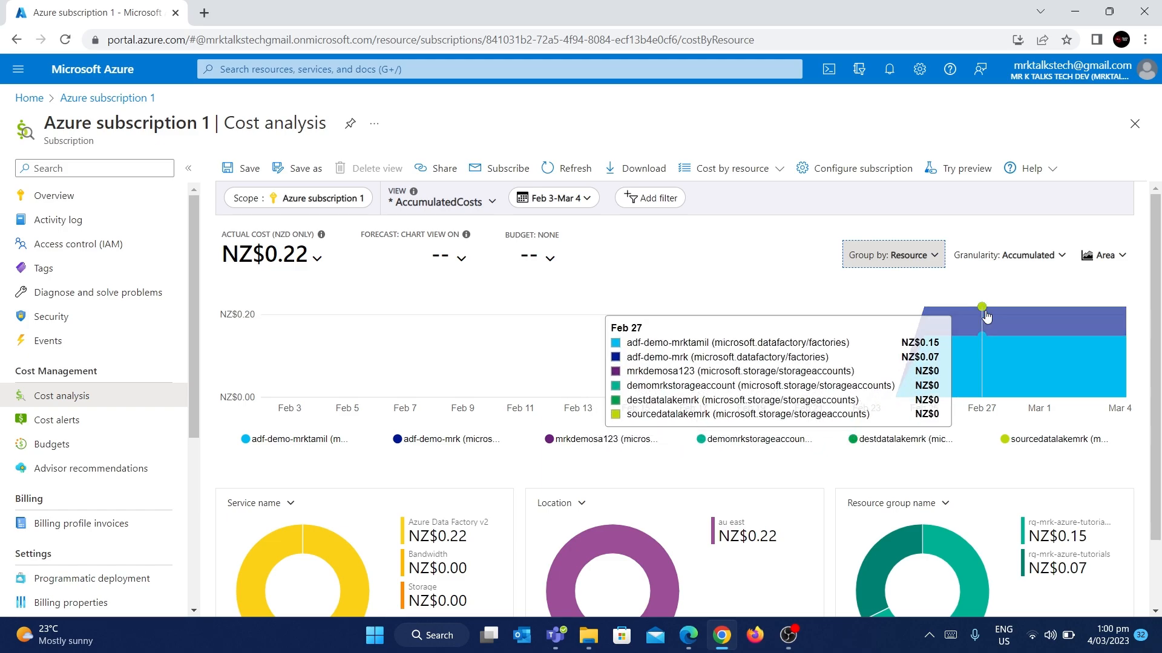
{"action": "mouse_move", "coordinate": [987, 329]}
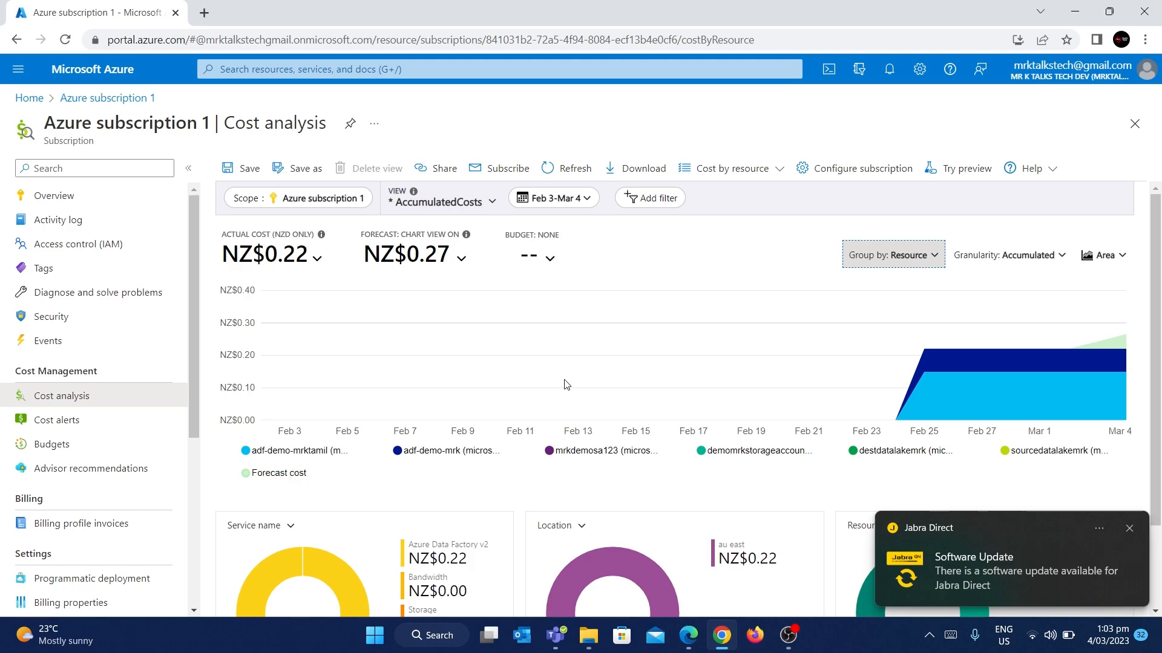
{"action": "left_click", "coordinate": [1129, 531]}
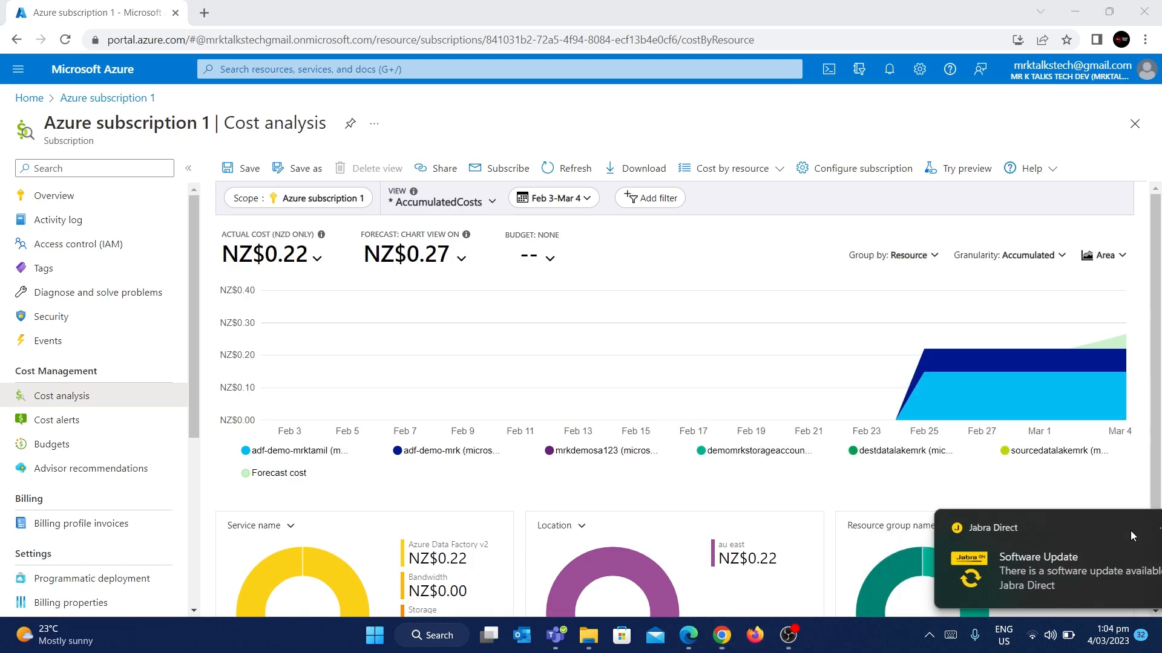
{"action": "left_click", "coordinate": [870, 392]}
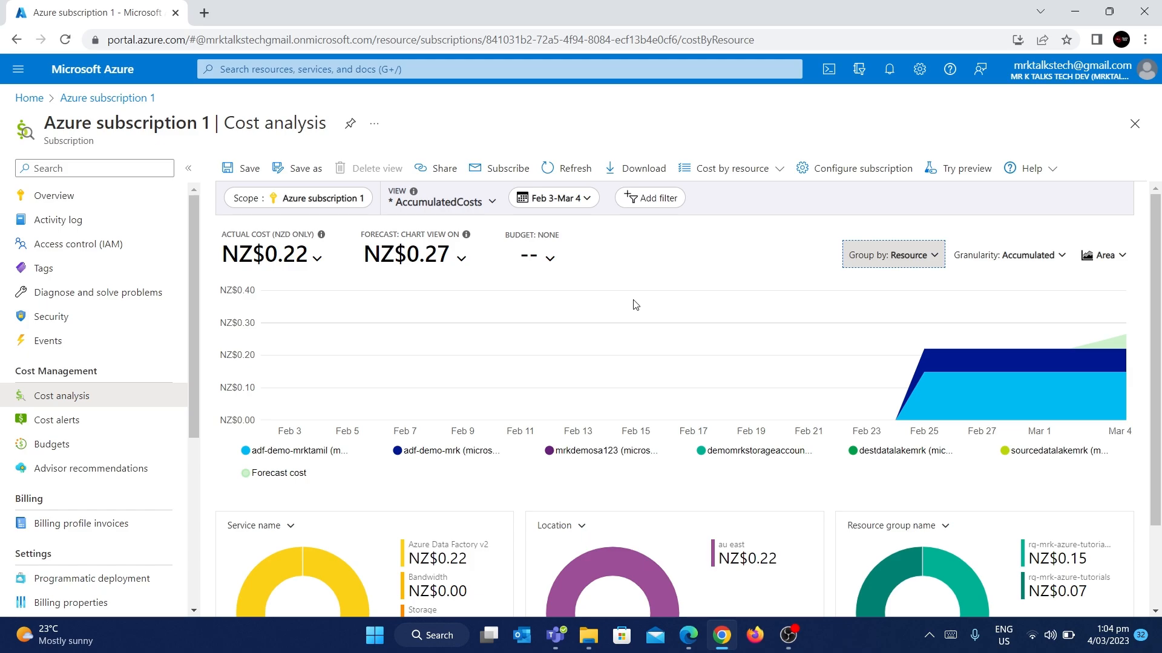
{"action": "scroll", "coordinate": [636, 304], "scroll_direction": "down", "scroll_amount": 2}
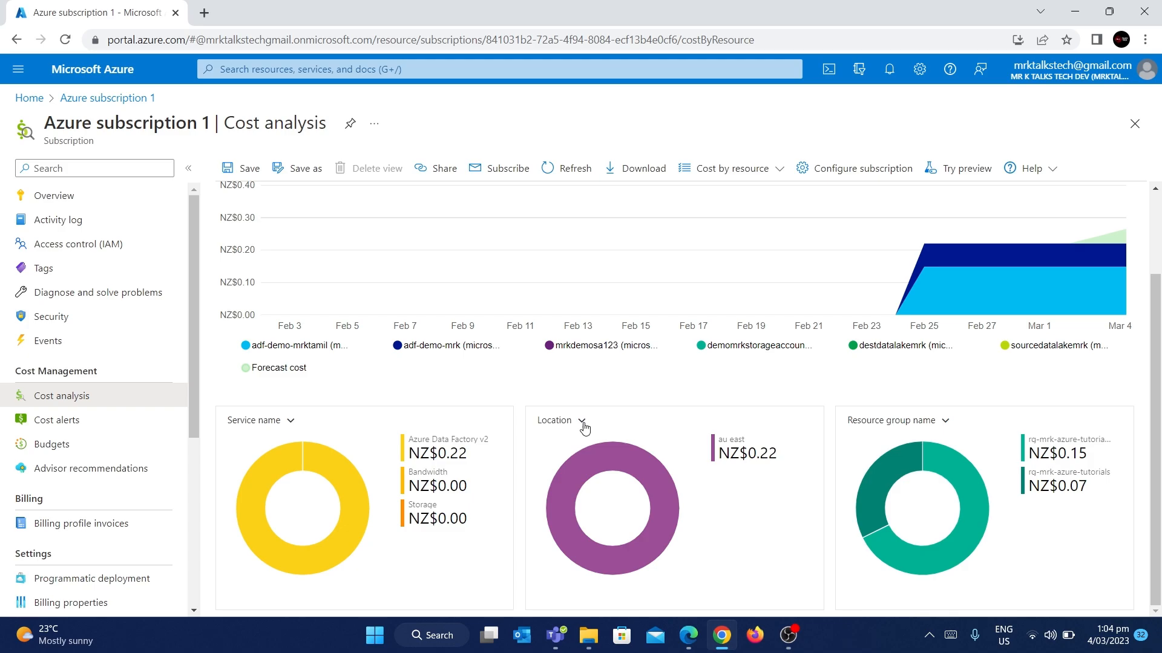
{"action": "scroll", "coordinate": [584, 428], "scroll_direction": "up", "scroll_amount": 2}
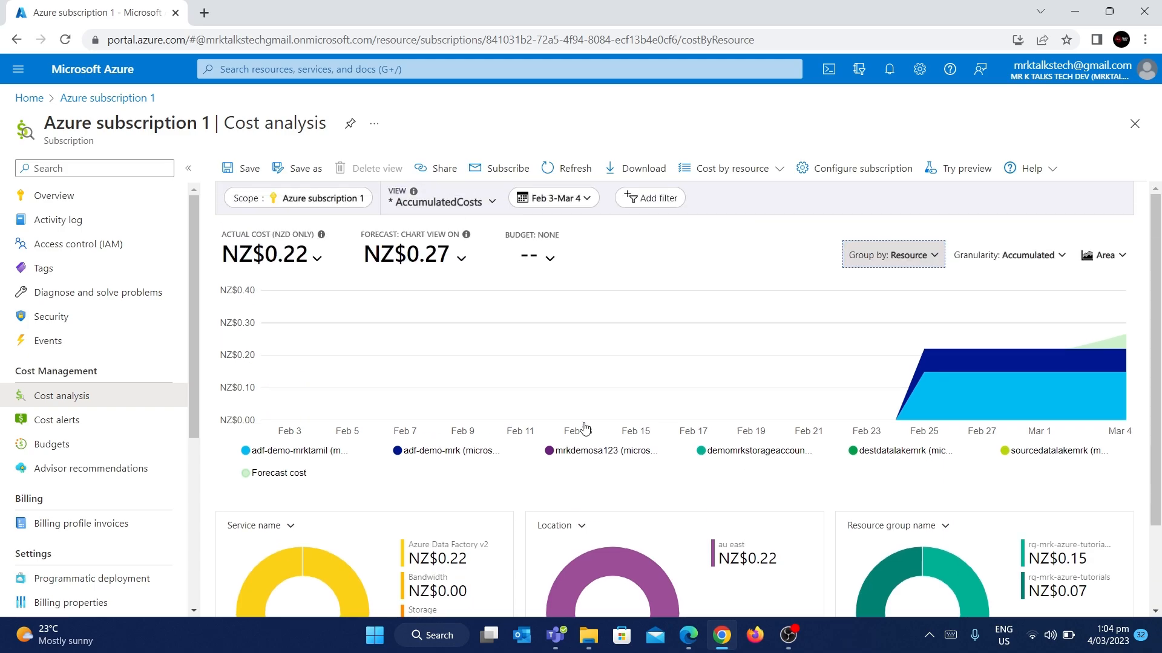
Step: Start a new budget from the subscription's Cost alerts and name it 'cost-alerts'
{"action": "left_click", "coordinate": [92, 432]}
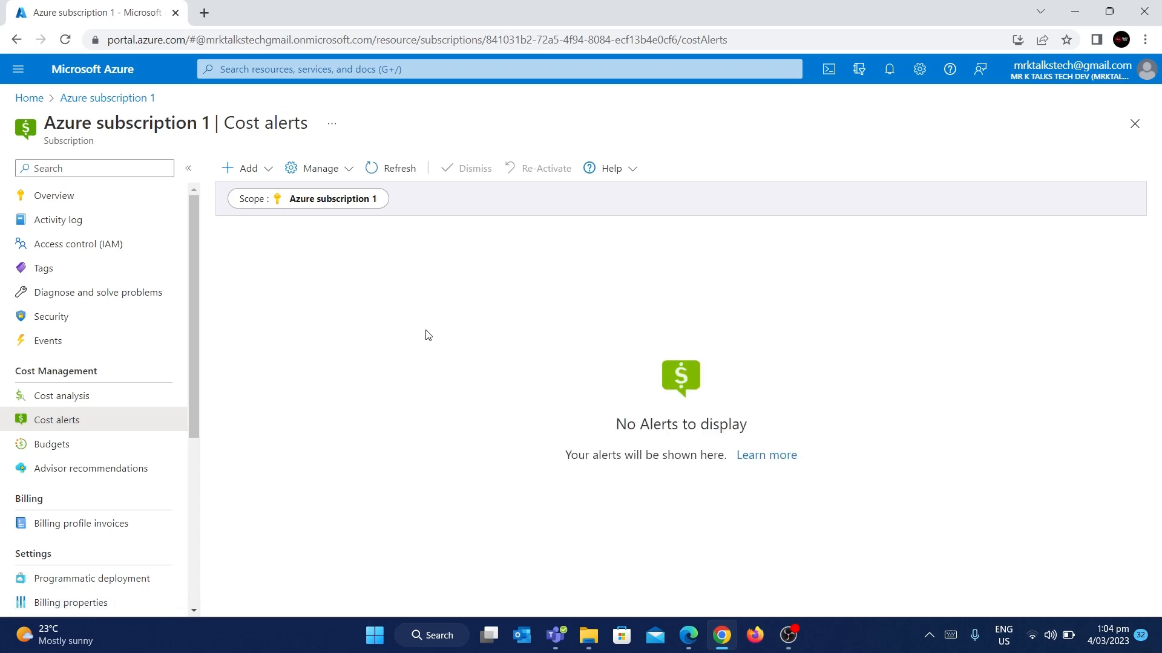
{"action": "left_click", "coordinate": [248, 175]}
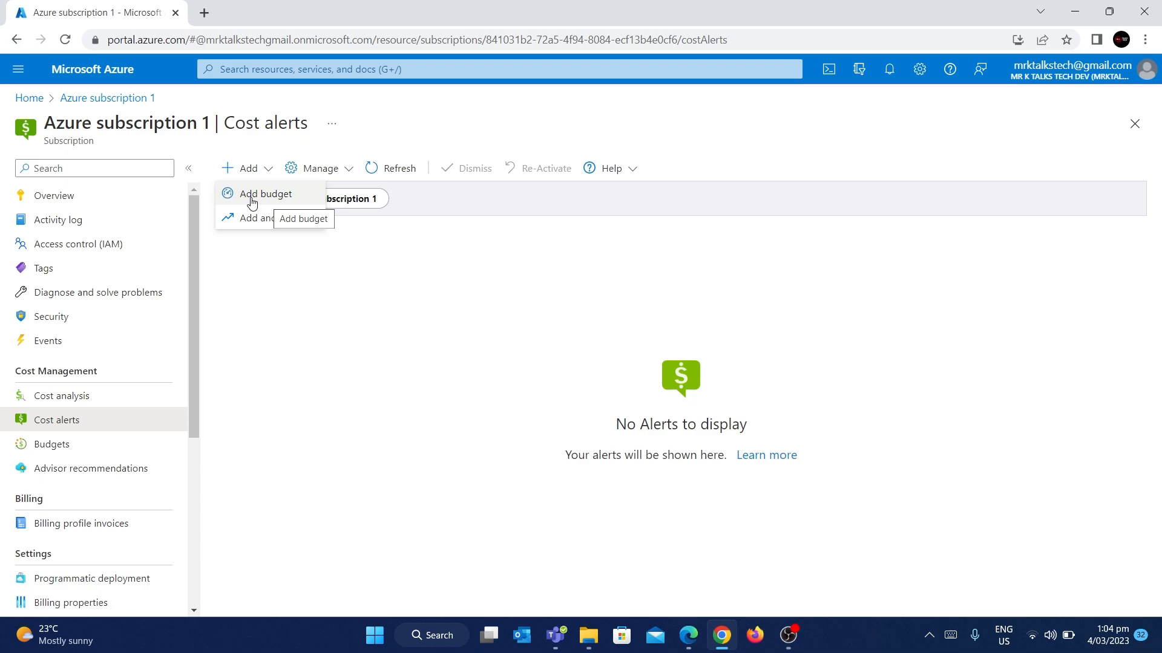
{"action": "left_click", "coordinate": [253, 195]}
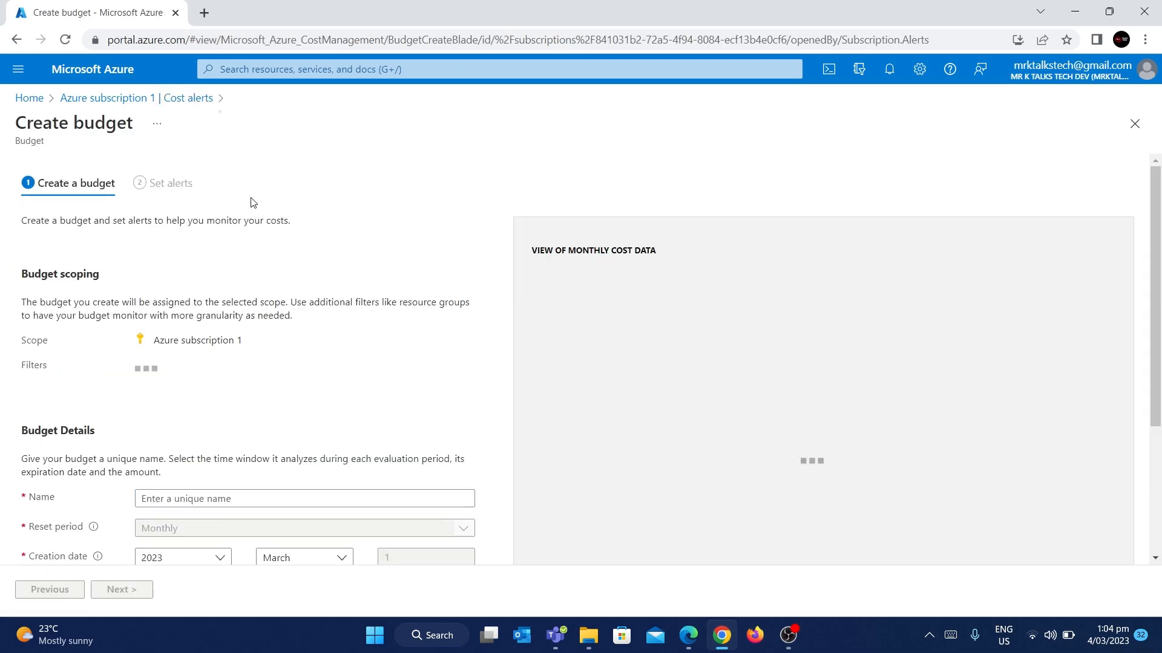
{"action": "scroll", "coordinate": [381, 363], "scroll_direction": "down", "scroll_amount": 1}
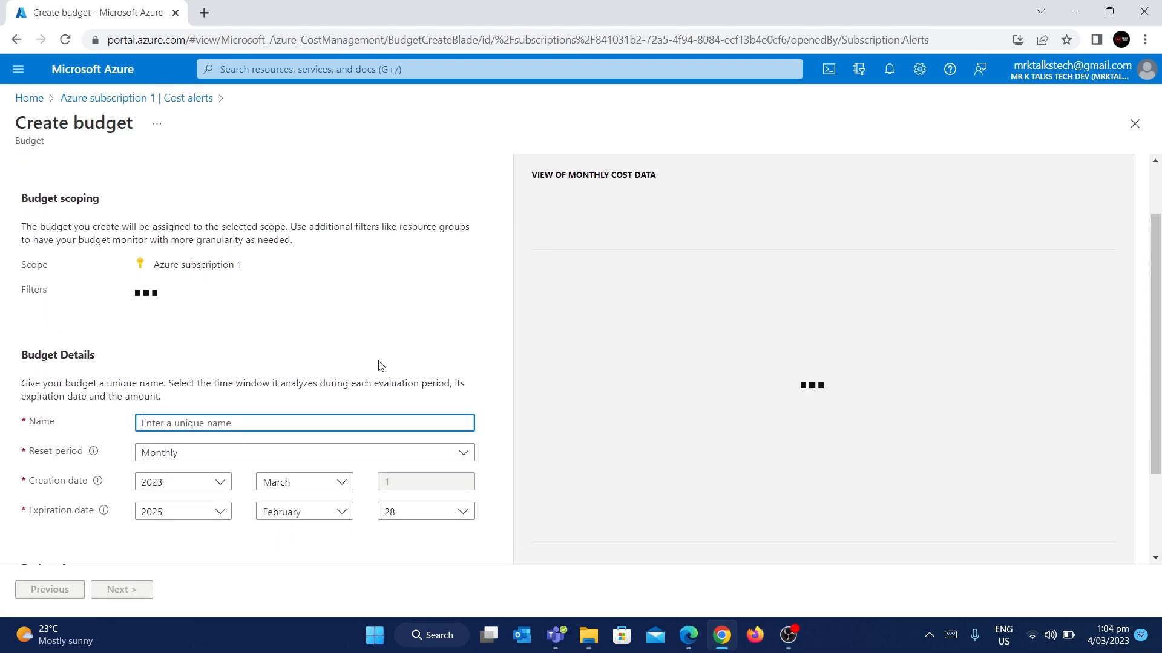
{"action": "scroll", "coordinate": [335, 344], "scroll_direction": "down", "scroll_amount": 3}
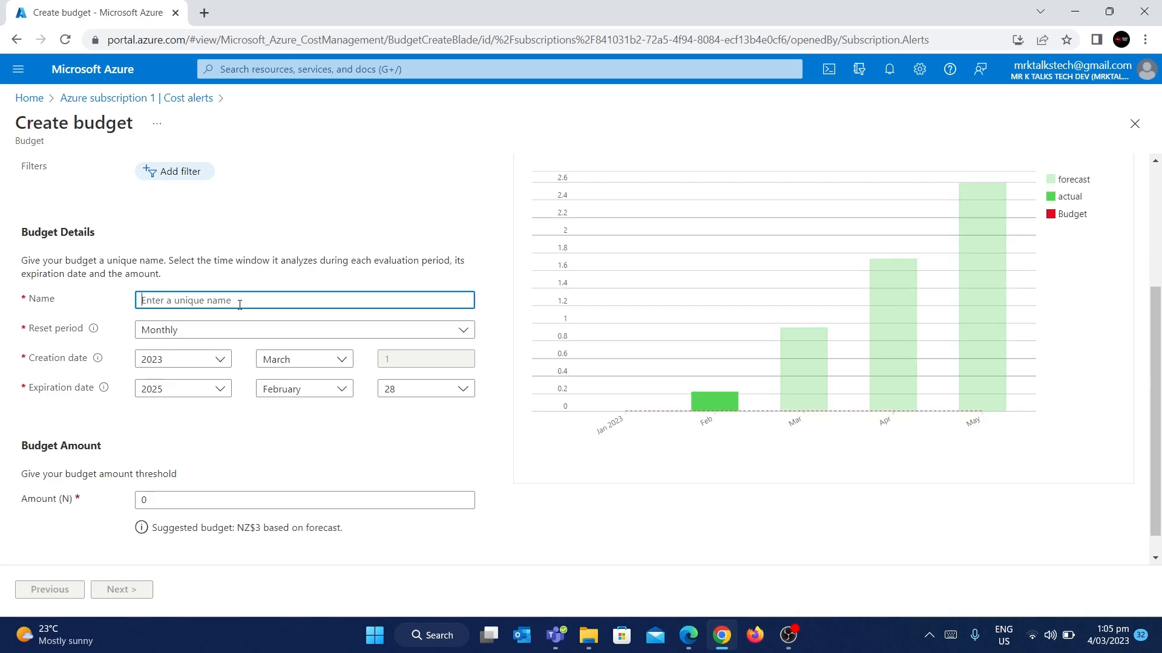
{"action": "type", "text": "cost-alerts"}
Step: Keep the budget resetting monthly and set its expiration year to 2028
{"action": "left_click", "coordinate": [219, 332]}
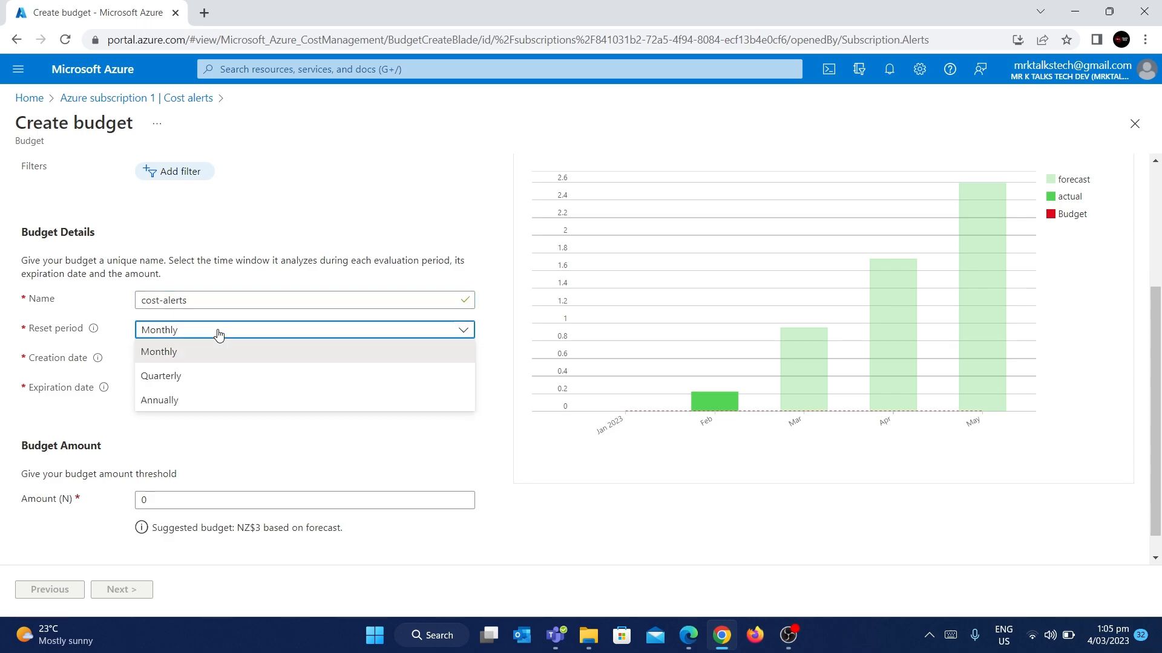
{"action": "left_click", "coordinate": [171, 352]}
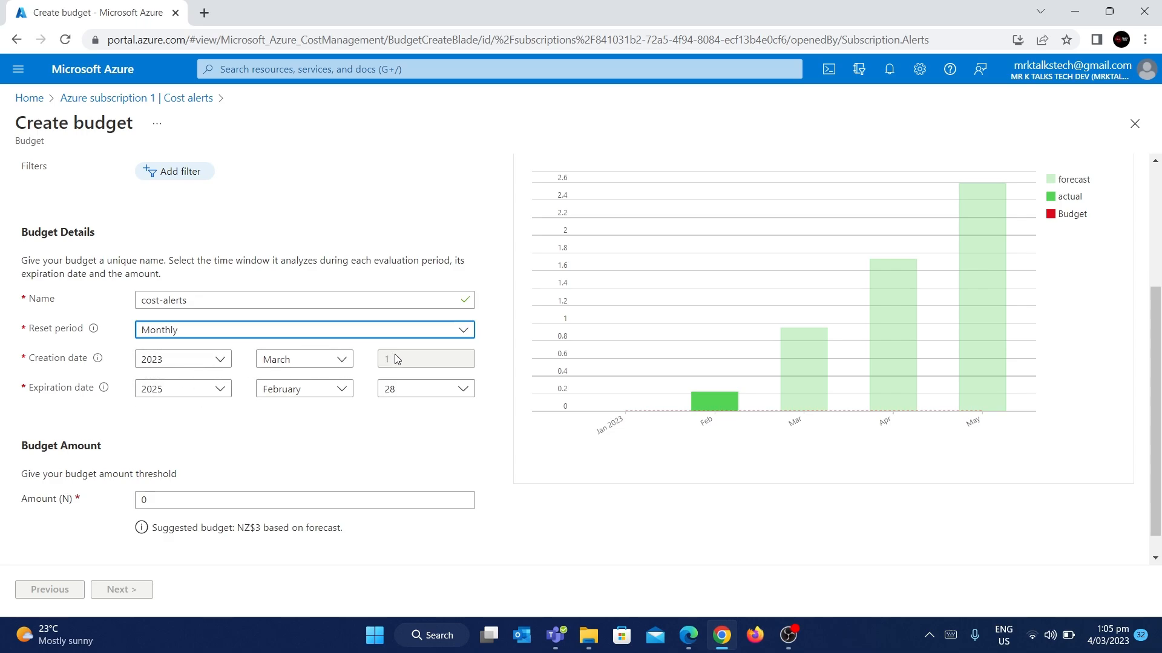
{"action": "left_click", "coordinate": [218, 391]}
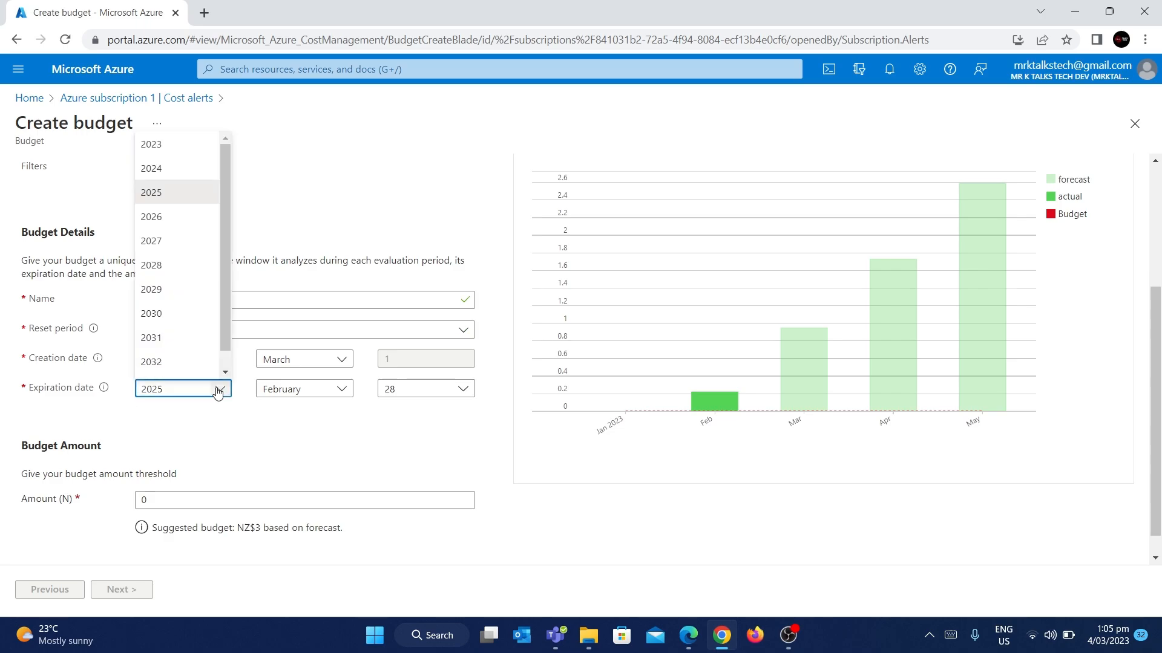
{"action": "left_click", "coordinate": [172, 264]}
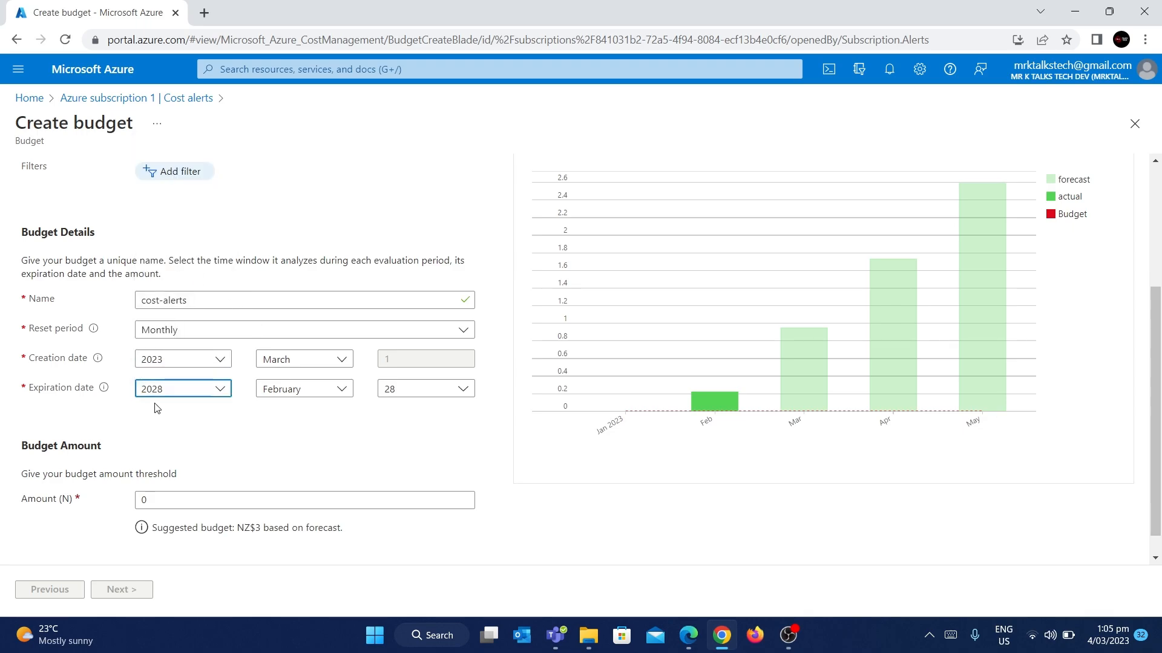
{"action": "scroll", "coordinate": [234, 470], "scroll_direction": "down", "scroll_amount": 1}
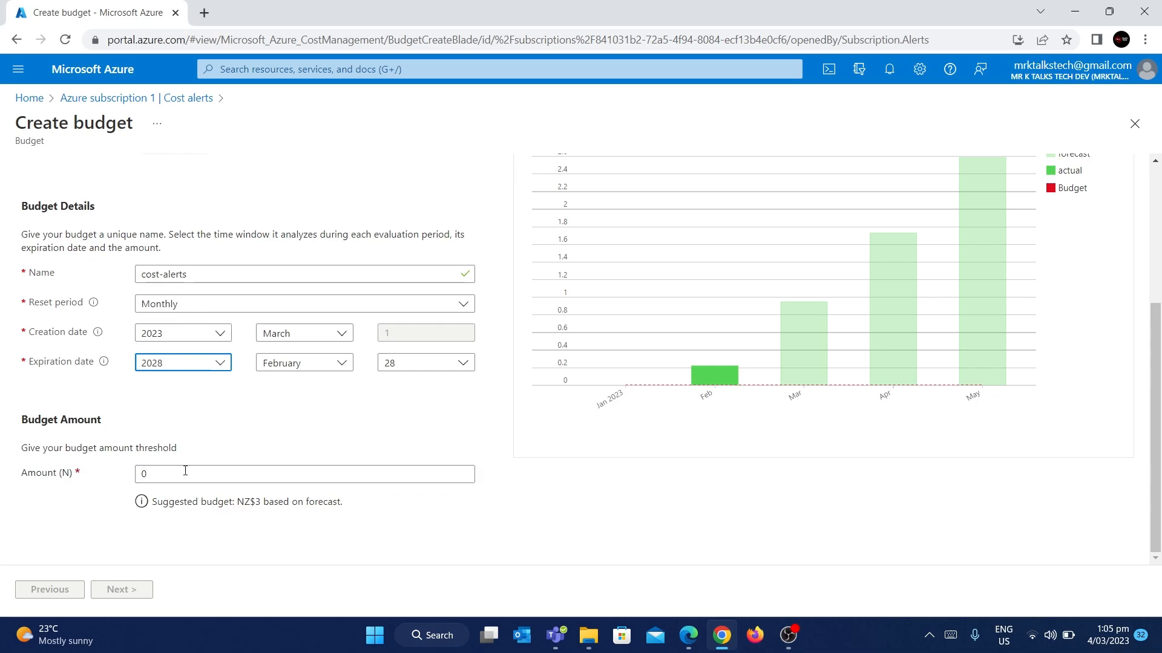
Step: Set the budget amount to 10, replacing the initial 0 and a mistaken 20
{"action": "left_click_drag", "start_coordinate": [240, 503], "coordinate": [368, 501]}
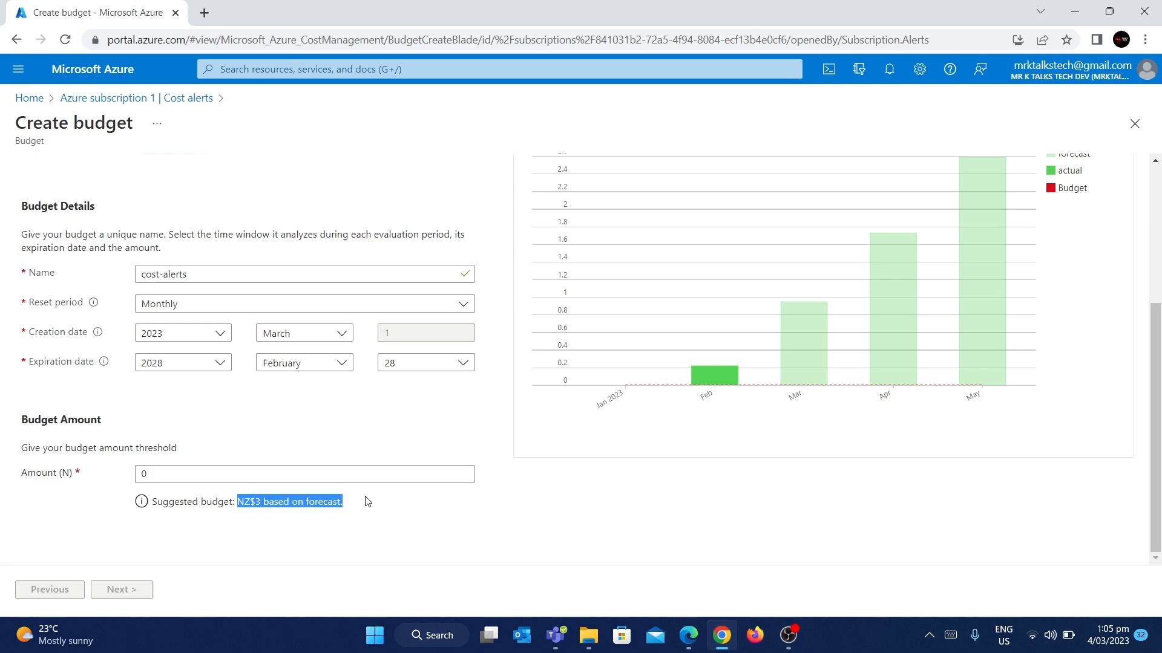
{"action": "left_click", "coordinate": [236, 478]}
{"action": "double_click", "coordinate": [138, 478]}
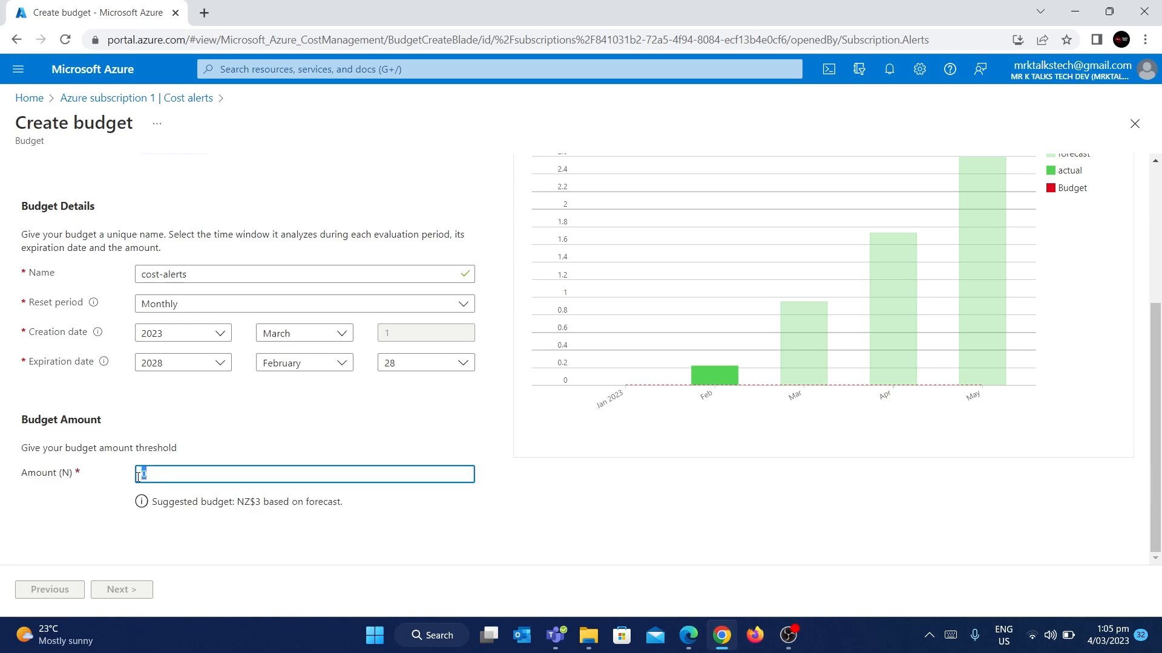
{"action": "type", "text": "20"}
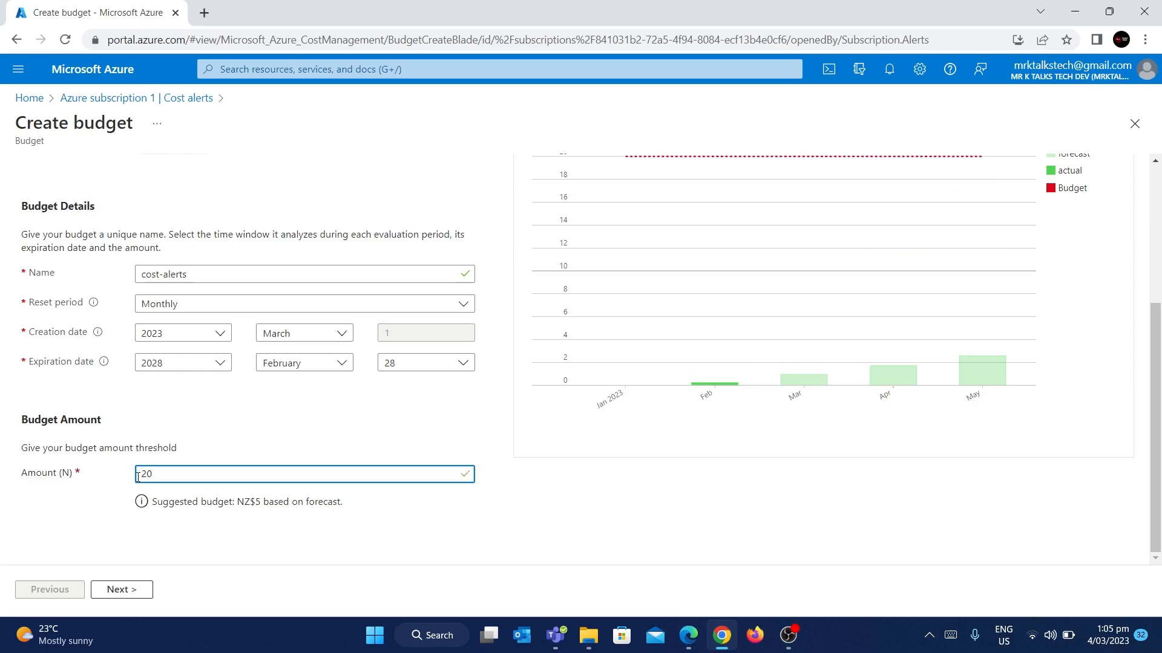
{"action": "left_click", "coordinate": [321, 443]}
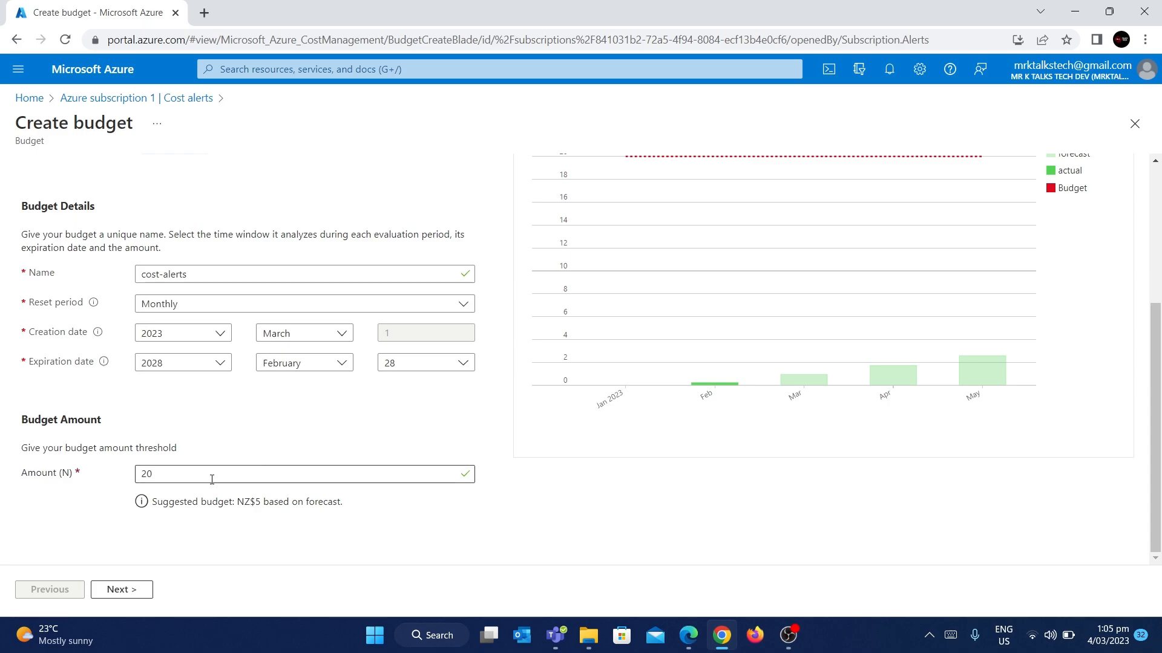
{"action": "left_click_drag", "start_coordinate": [175, 475], "coordinate": [124, 475]}
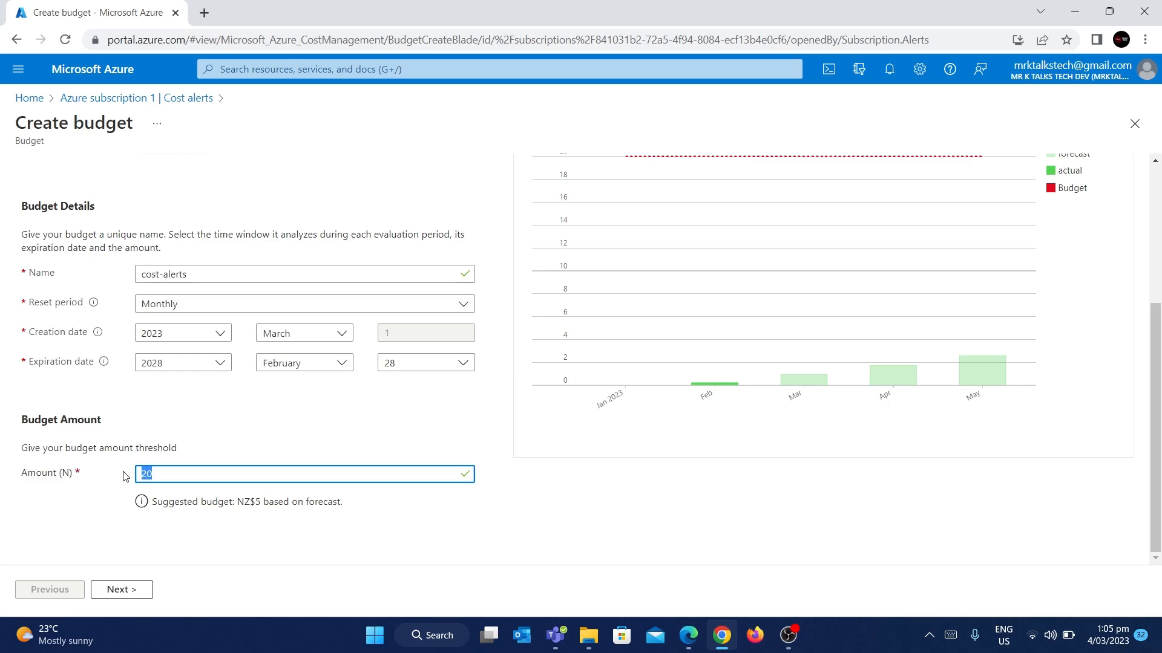
{"action": "key", "text": "BackSpace"}
{"action": "type", "text": "10"}
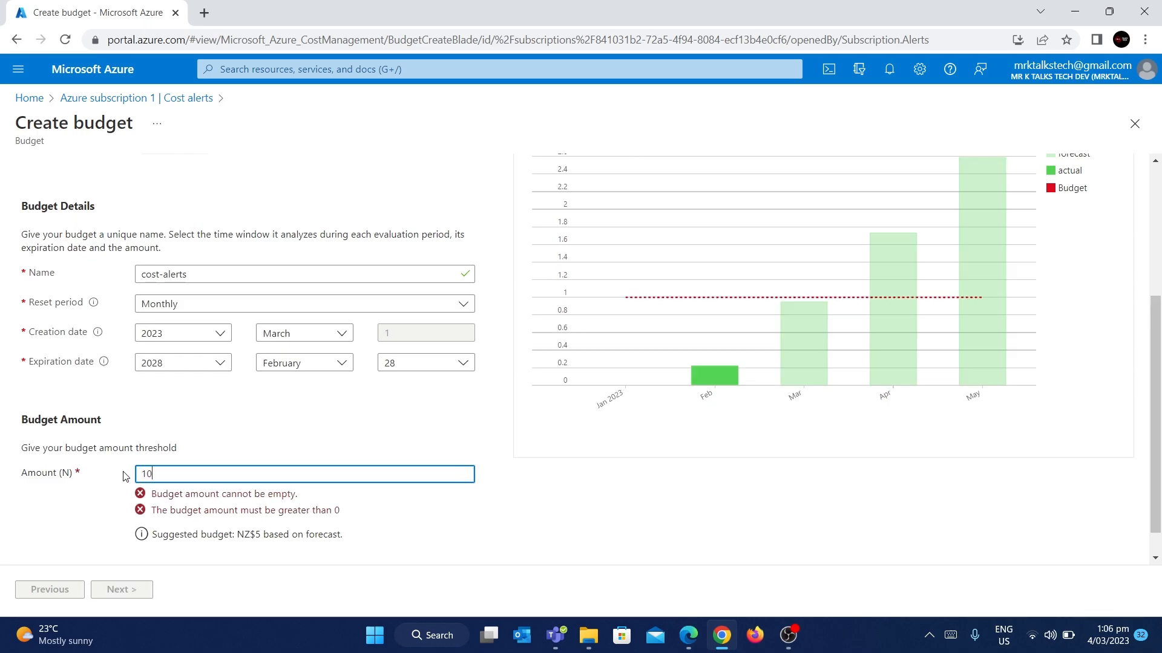
{"action": "left_click", "coordinate": [282, 438]}
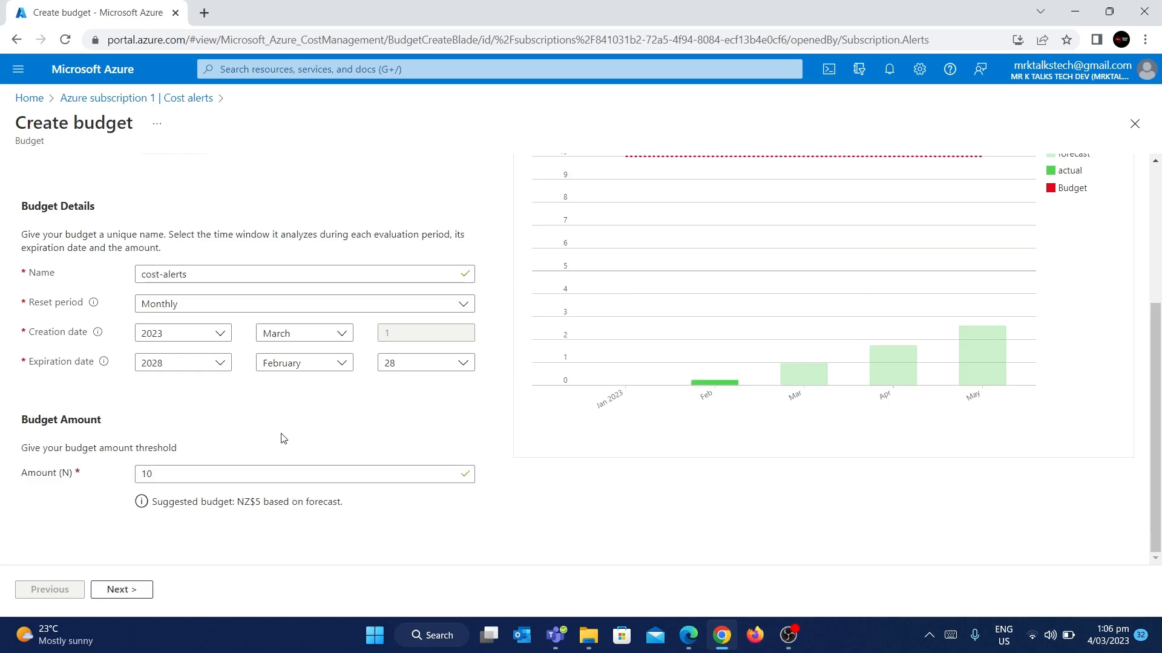
Step: Review the suggested NZ$5 budget and continue to the Set alerts step
{"action": "scroll", "coordinate": [680, 330], "scroll_direction": "up", "scroll_amount": 2}
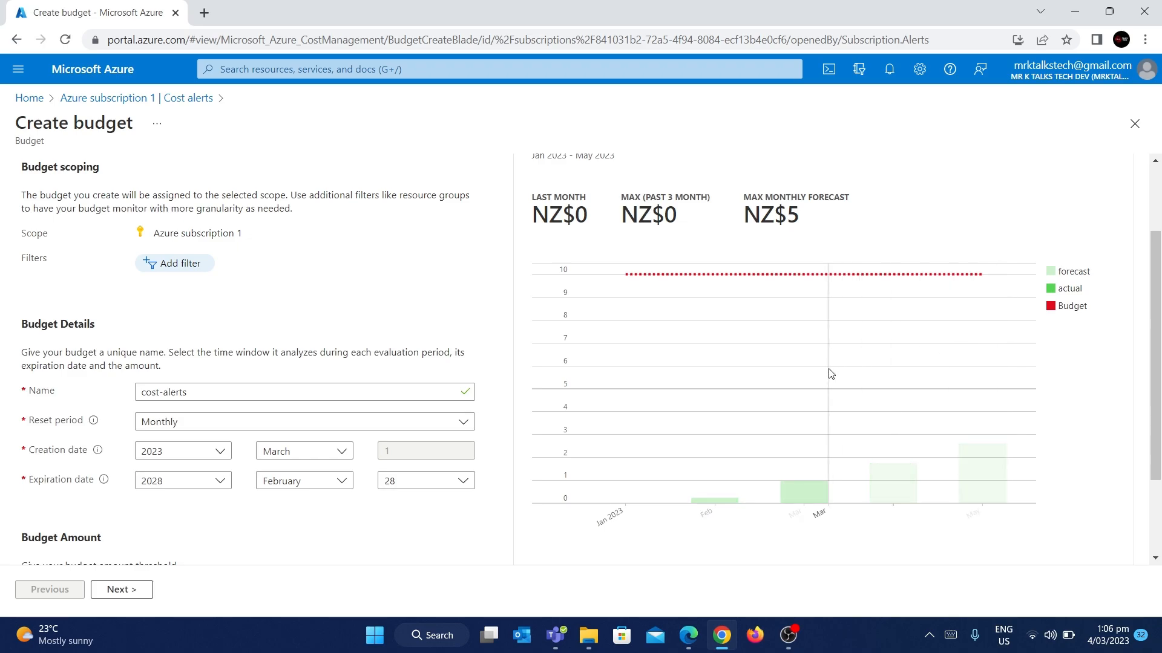
{"action": "scroll", "coordinate": [829, 371], "scroll_direction": "down", "scroll_amount": 2}
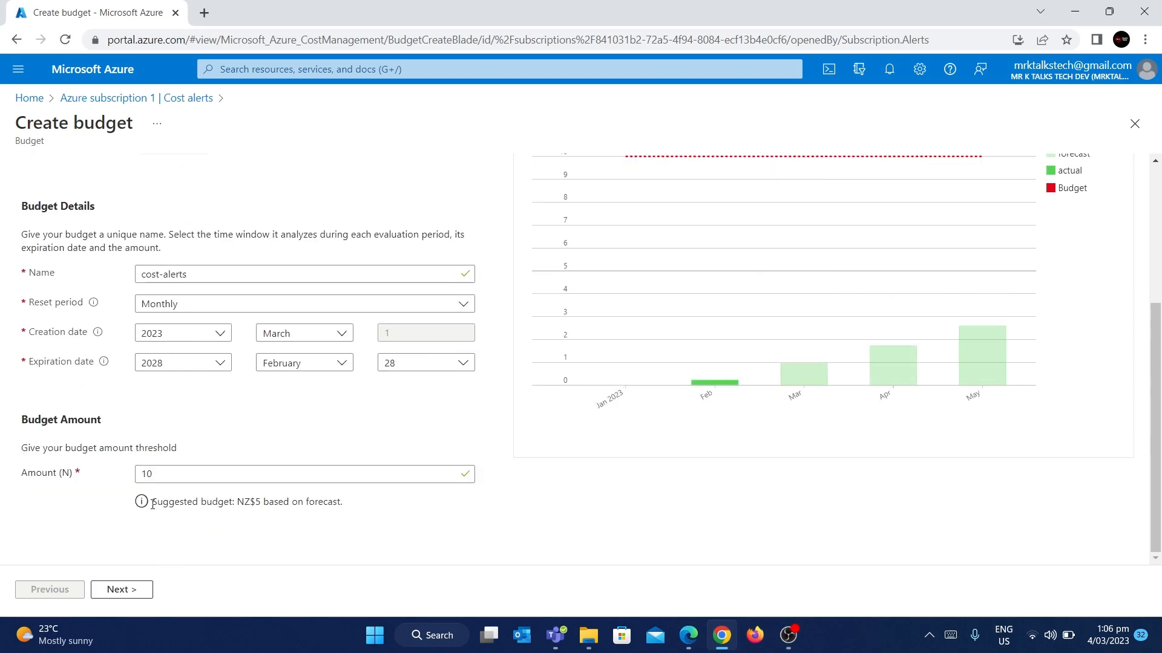
{"action": "left_click_drag", "start_coordinate": [152, 504], "coordinate": [361, 507]}
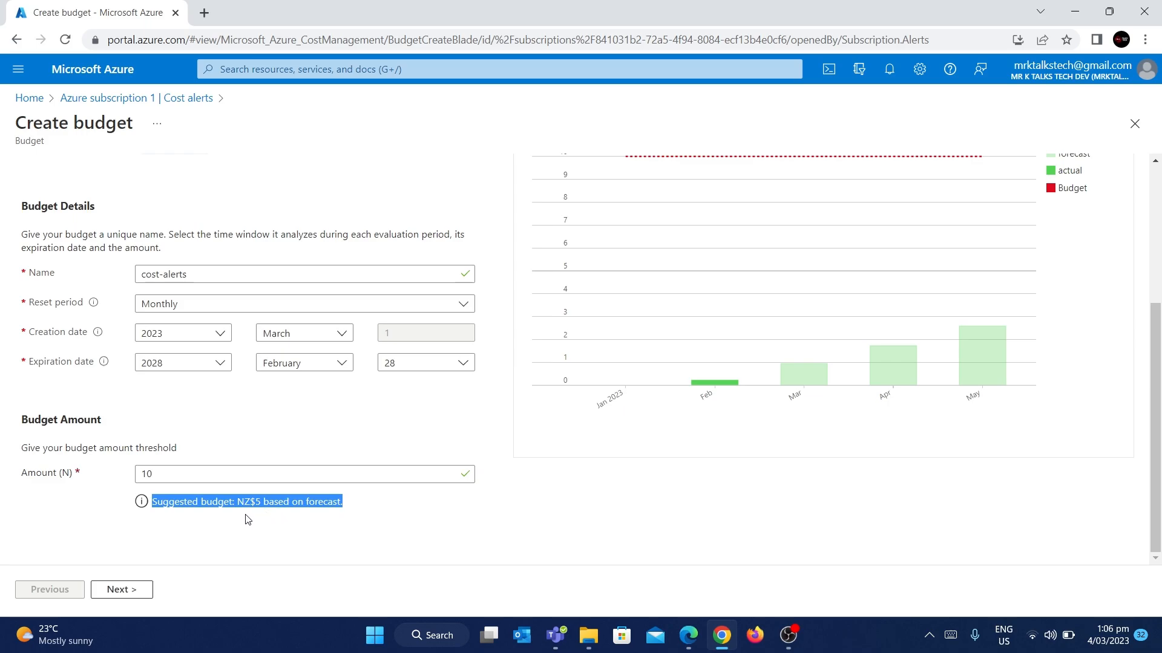
{"action": "left_click", "coordinate": [212, 428]}
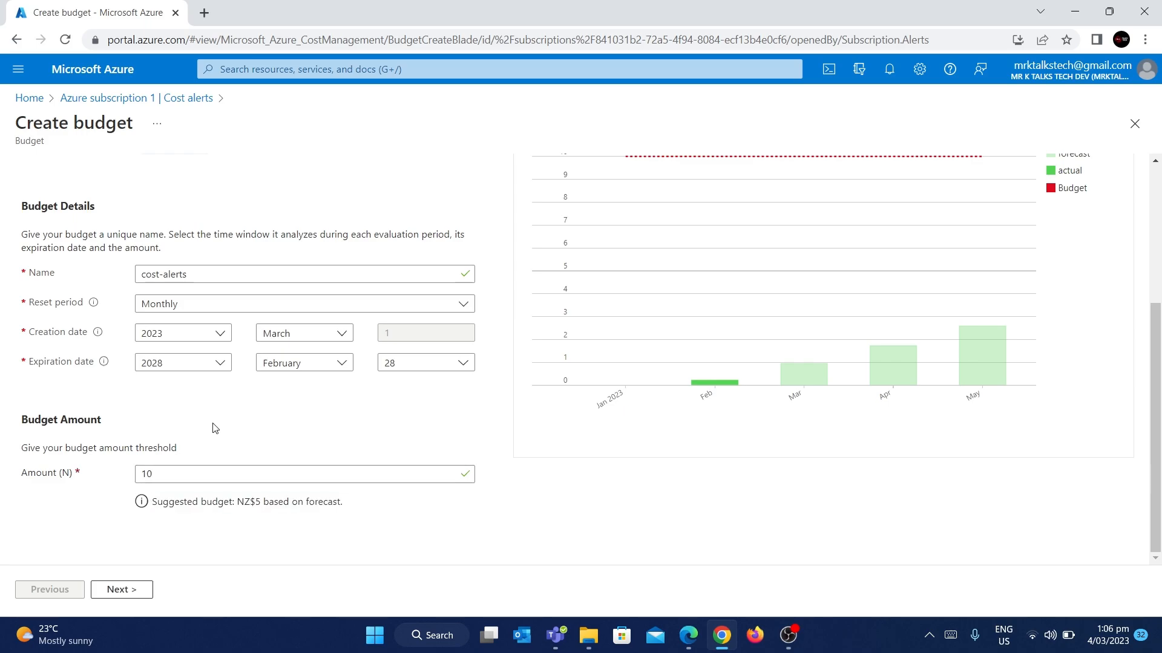
{"action": "scroll", "coordinate": [212, 428], "scroll_direction": "up", "scroll_amount": 1}
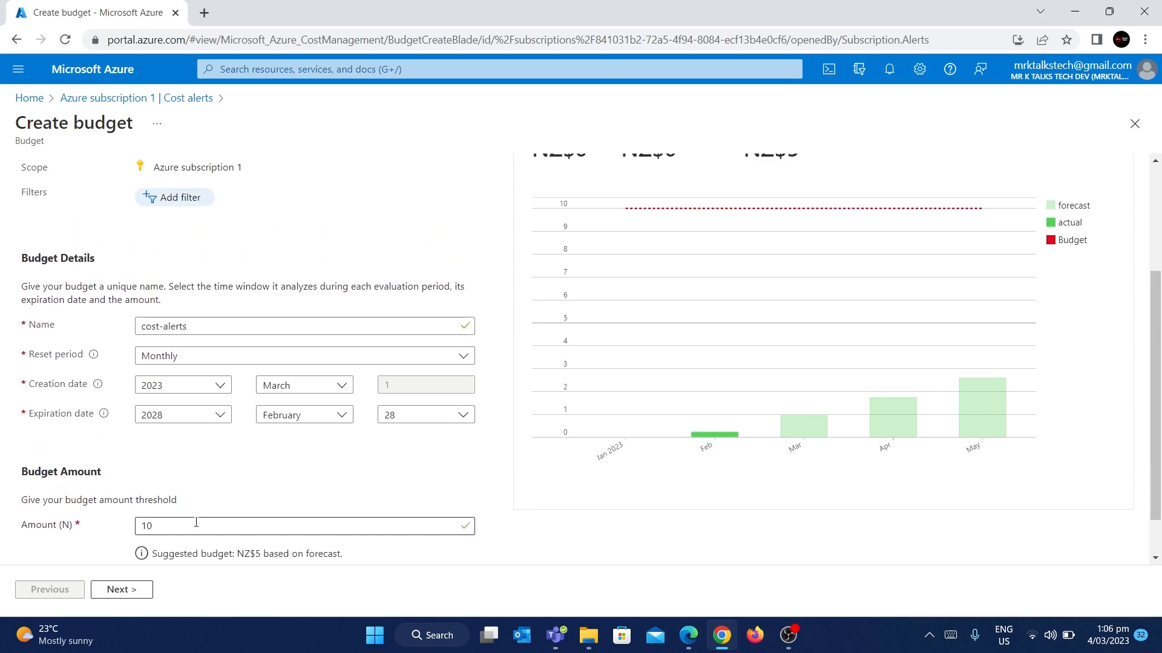
{"action": "scroll", "coordinate": [196, 523], "scroll_direction": "down", "scroll_amount": 1}
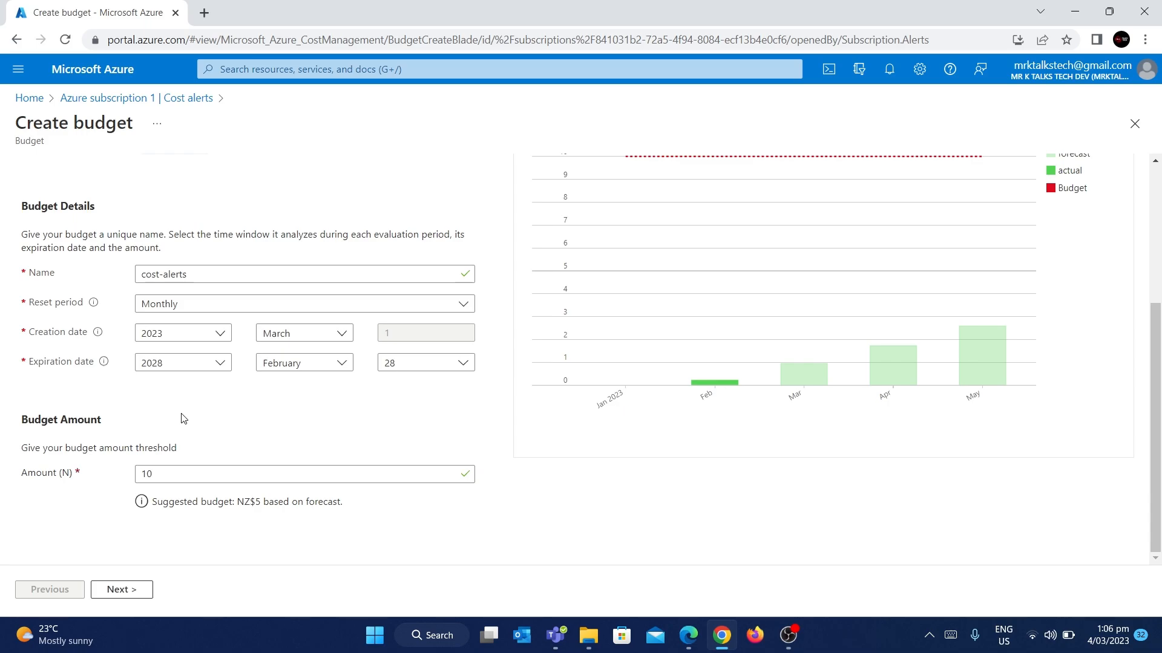
{"action": "left_click", "coordinate": [130, 590]}
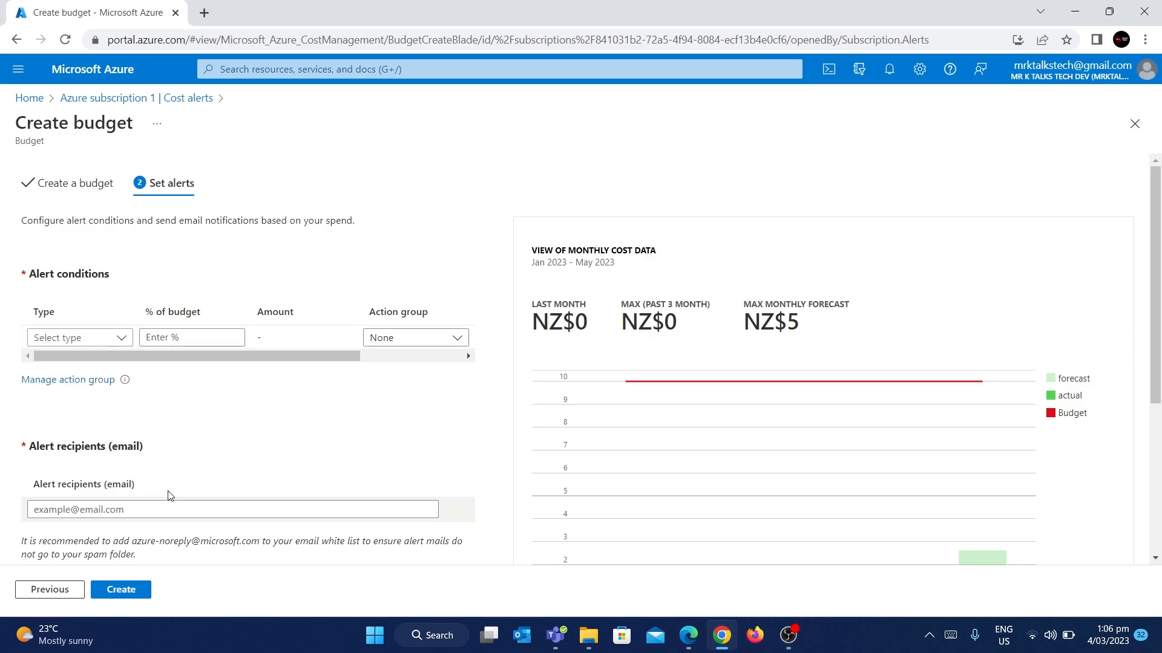
Step: Add an Actual alert condition at 25% of budget (2.50)
{"action": "left_click", "coordinate": [121, 344]}
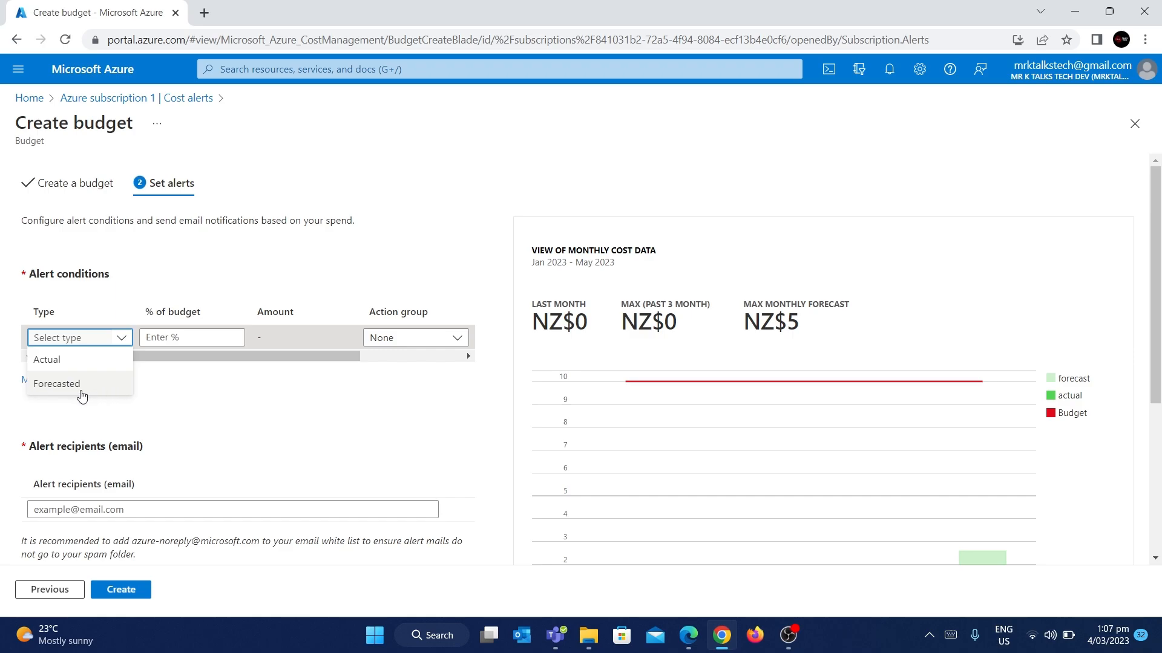
{"action": "left_click", "coordinate": [80, 364]}
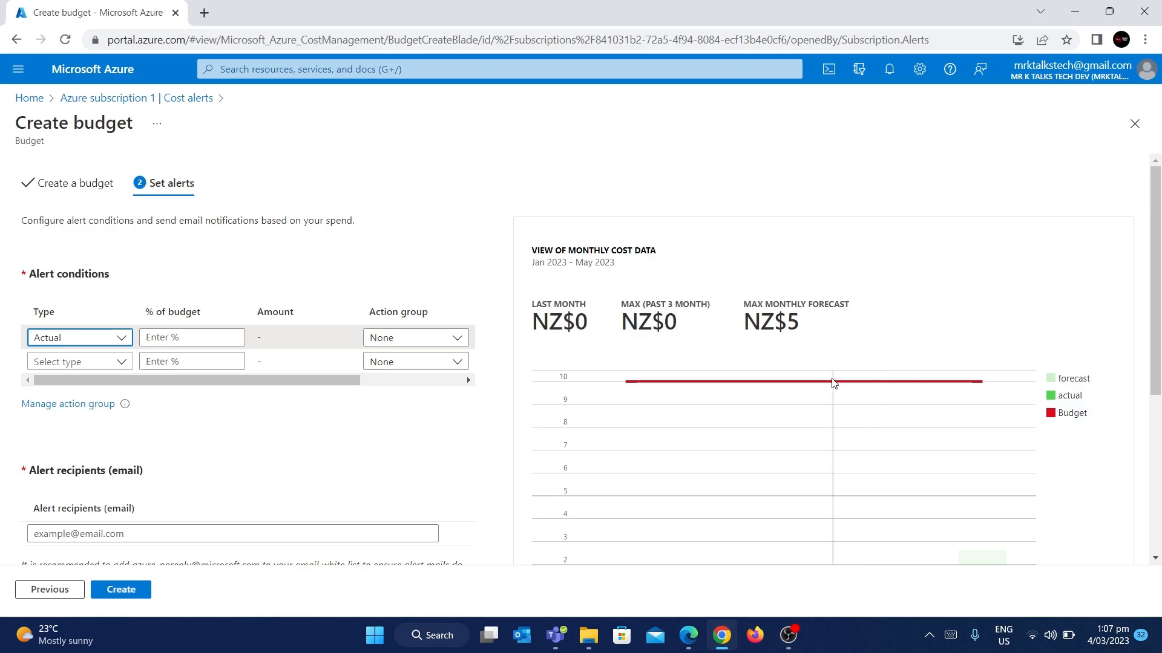
{"action": "left_click", "coordinate": [197, 332]}
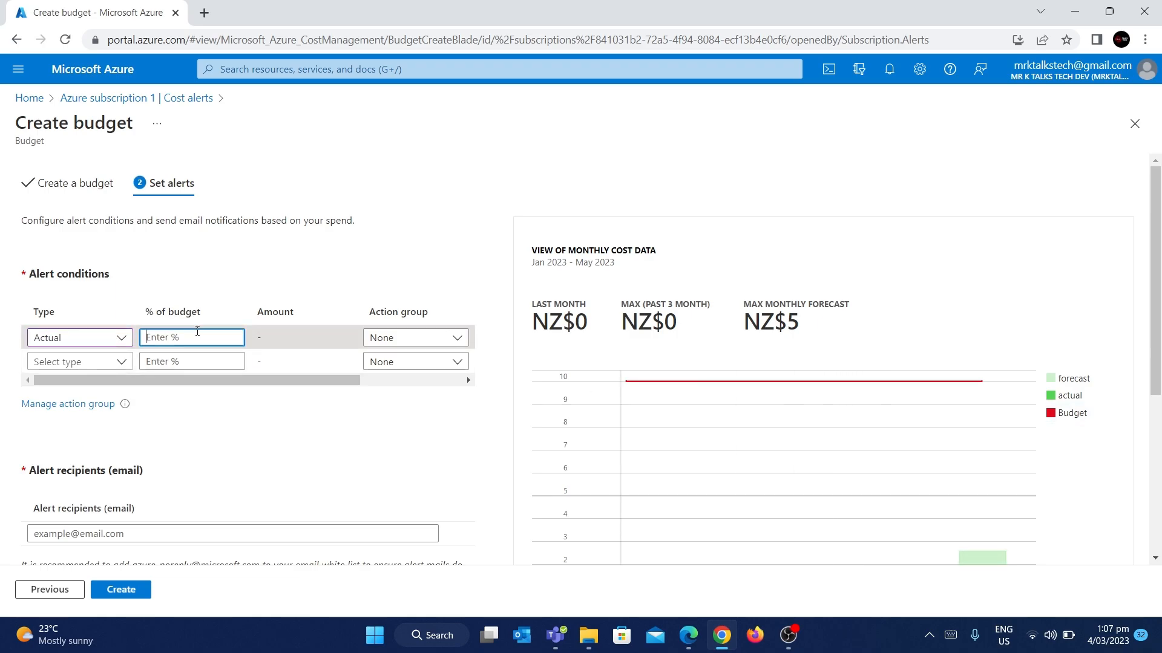
{"action": "type", "text": "25"}
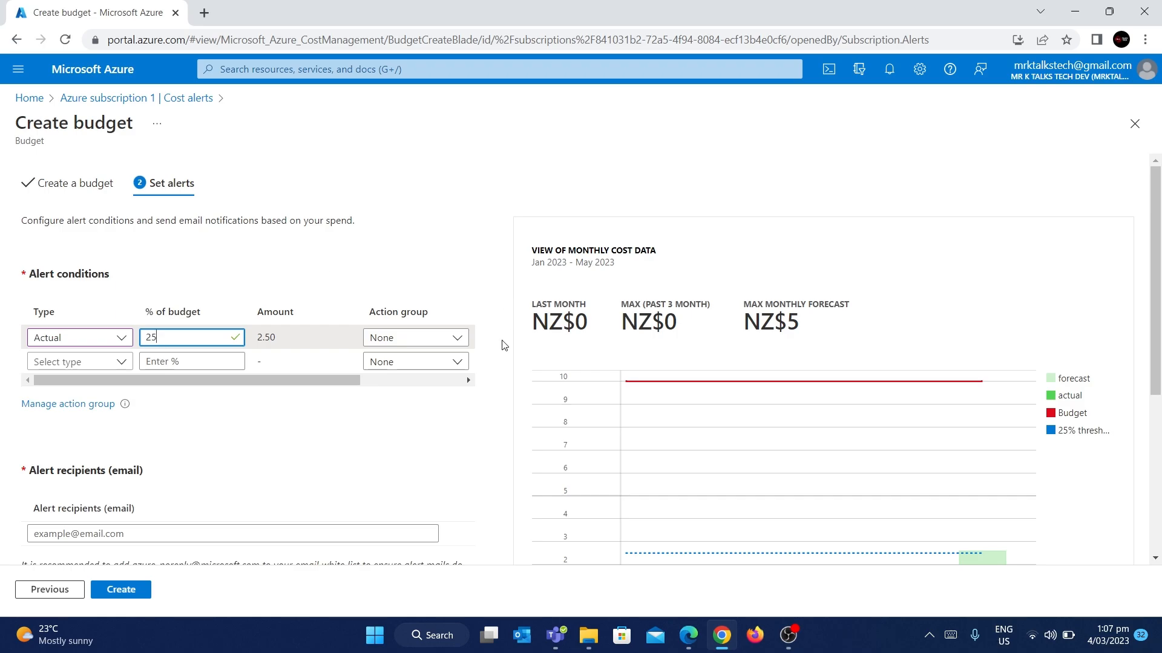
{"action": "scroll", "coordinate": [480, 471], "scroll_direction": "down", "scroll_amount": 1}
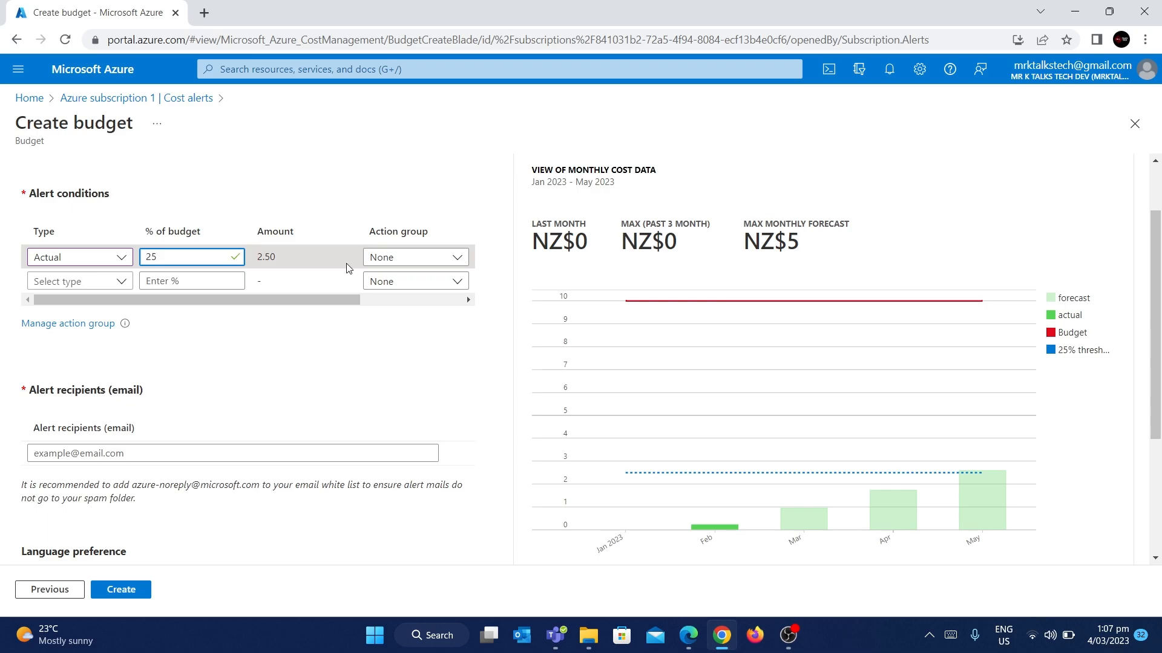
Step: Add two more Actual alert conditions at 50% (5.00) and 75% (7.50) of budget
{"action": "left_click", "coordinate": [115, 282]}
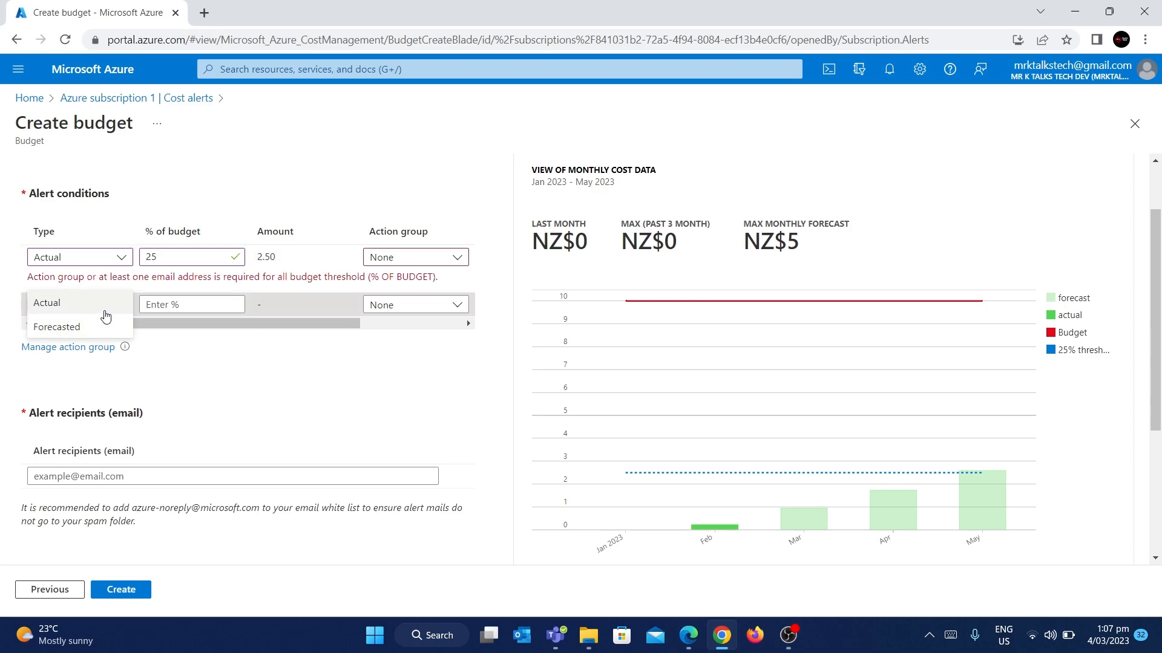
{"action": "left_click", "coordinate": [46, 302]}
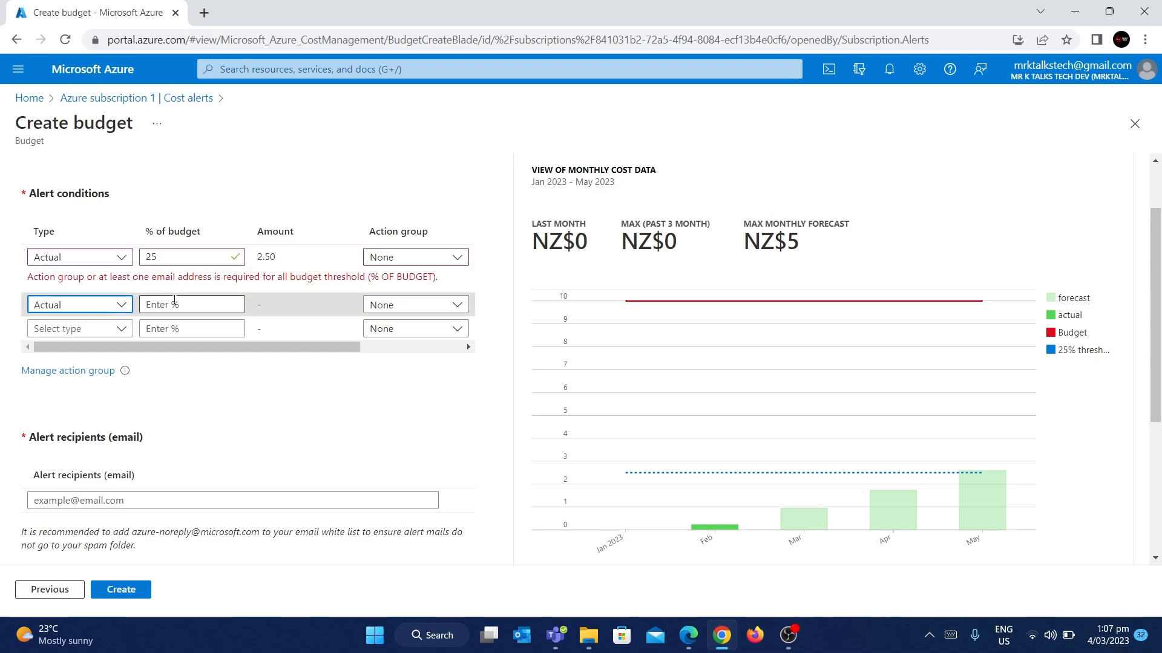
{"action": "left_click", "coordinate": [175, 302]}
{"action": "type", "text": "50"}
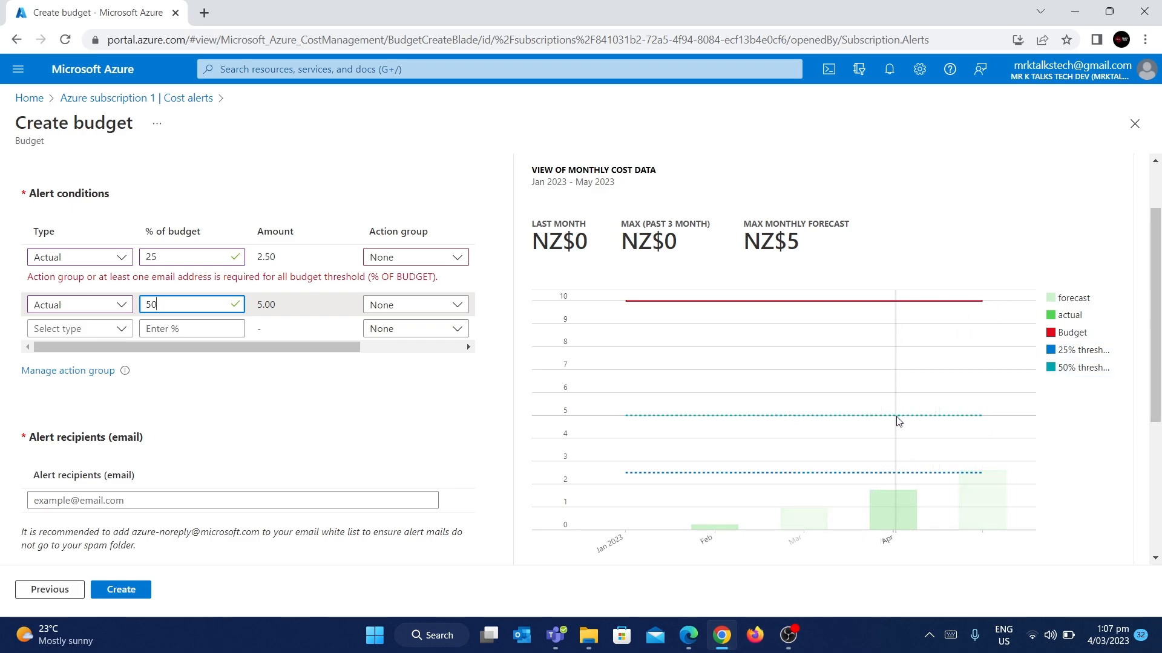
{"action": "left_click", "coordinate": [118, 340]}
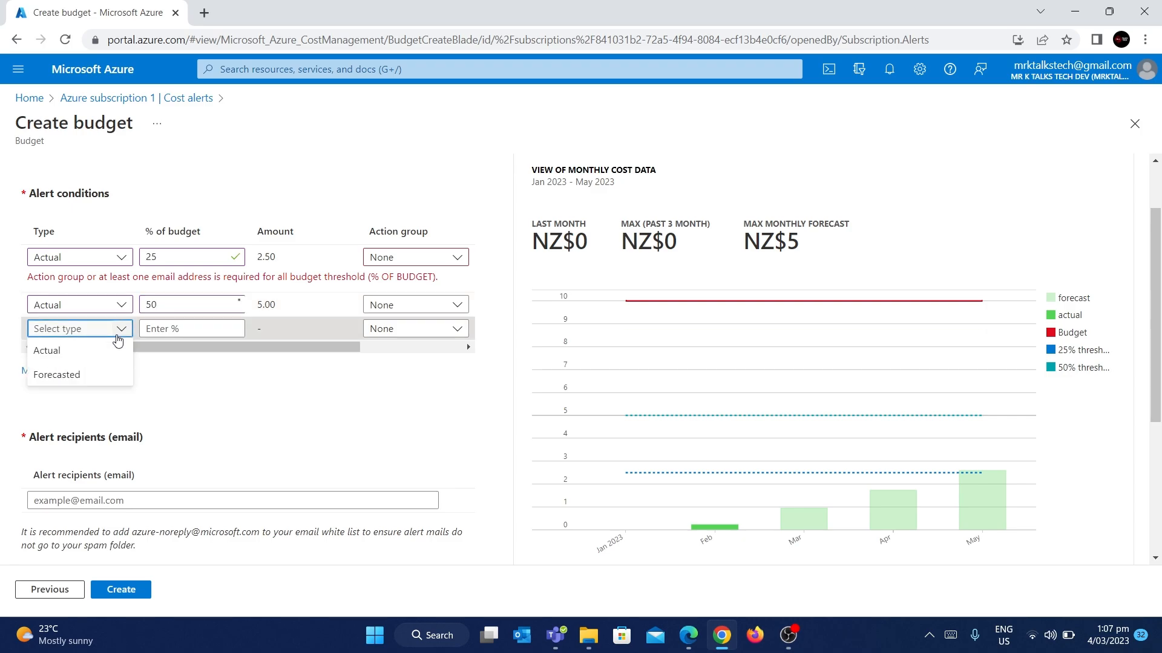
{"action": "left_click", "coordinate": [94, 354]}
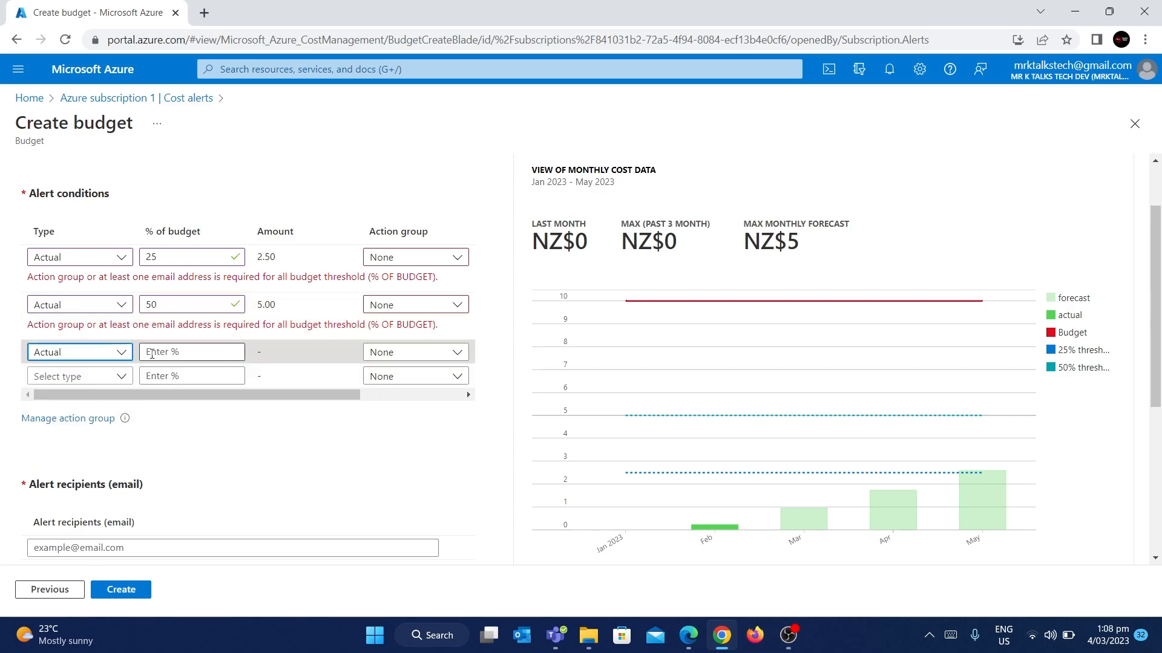
{"action": "left_click", "coordinate": [184, 355]}
{"action": "type", "text": "75"}
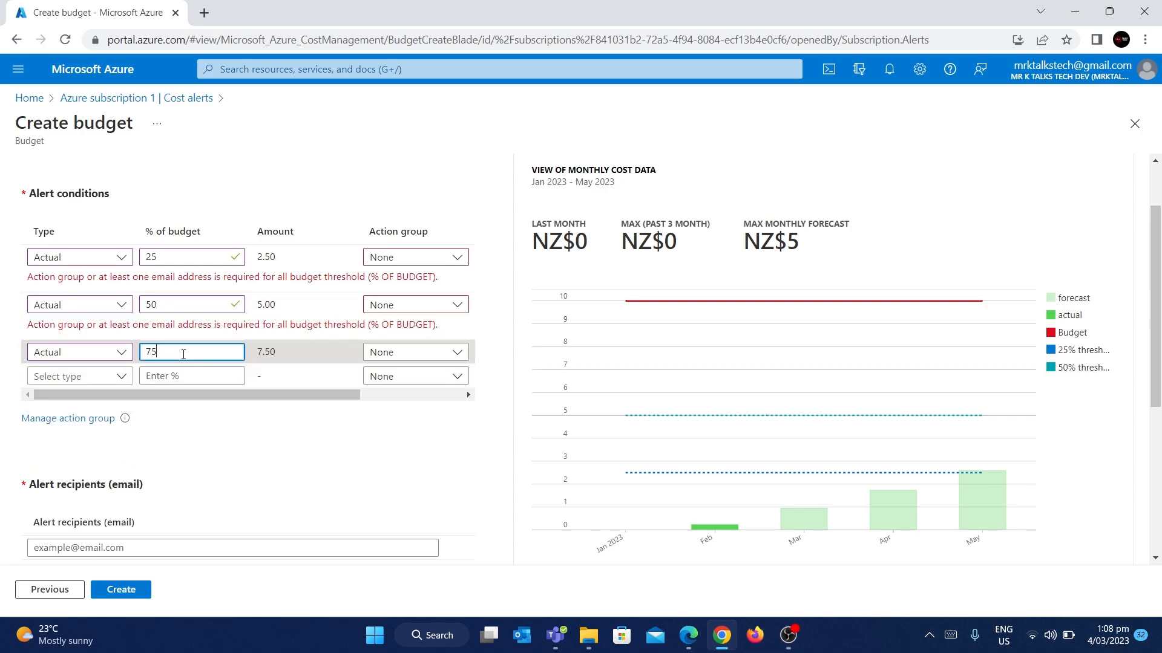
{"action": "left_click", "coordinate": [378, 480]}
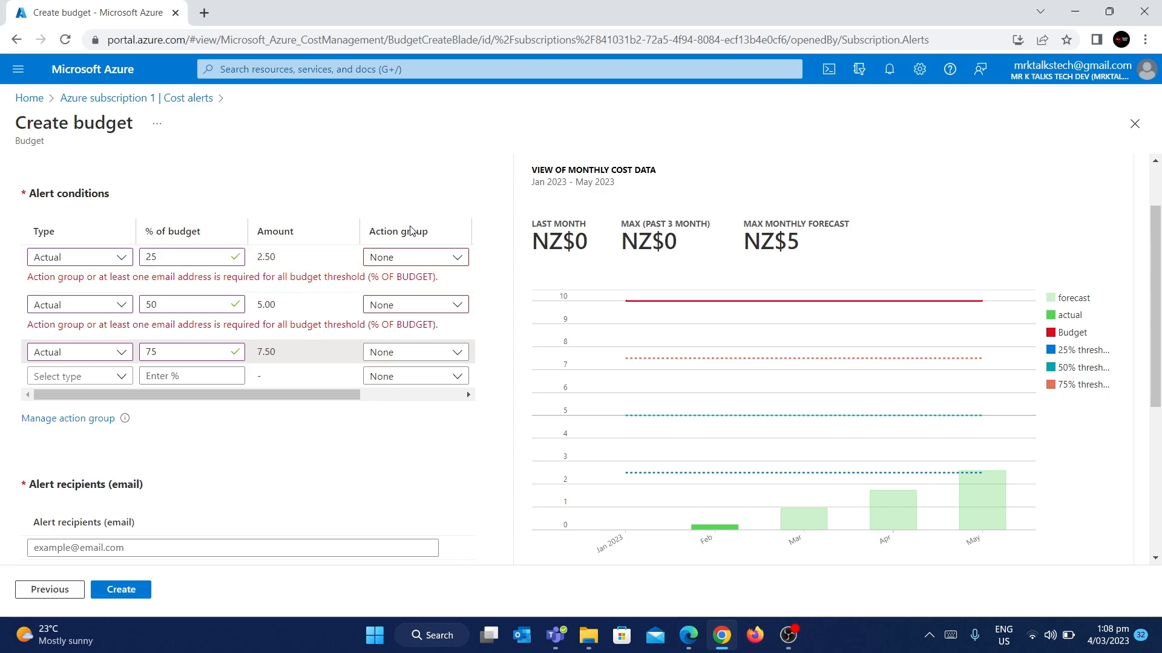
{"action": "left_click", "coordinate": [429, 266]}
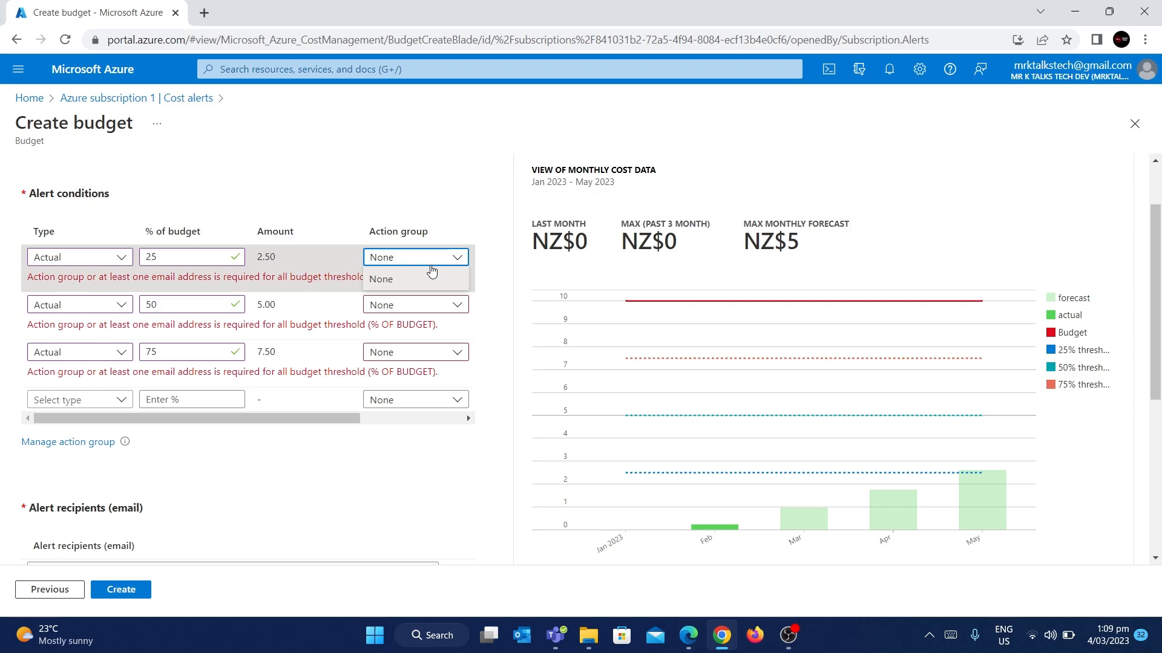
{"action": "left_click", "coordinate": [414, 255]}
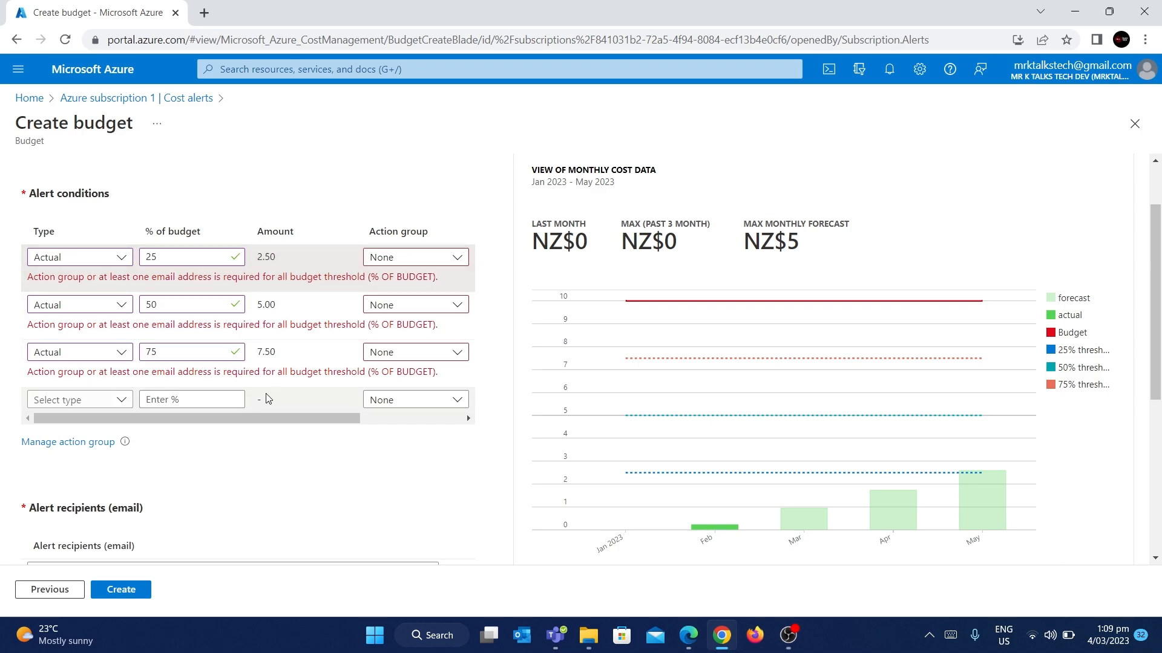
{"action": "scroll", "coordinate": [268, 398], "scroll_direction": "down", "scroll_amount": 2}
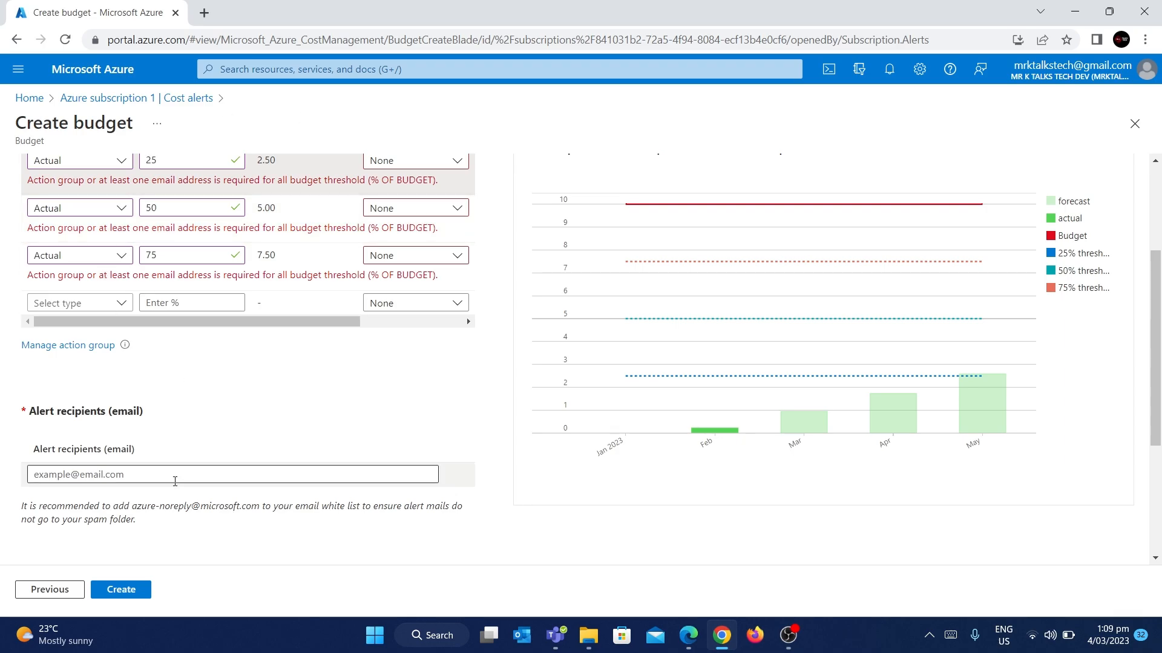
Step: Enter the recipient's e-mail address in the Alert recipients (email) box
{"action": "left_click", "coordinate": [142, 483]}
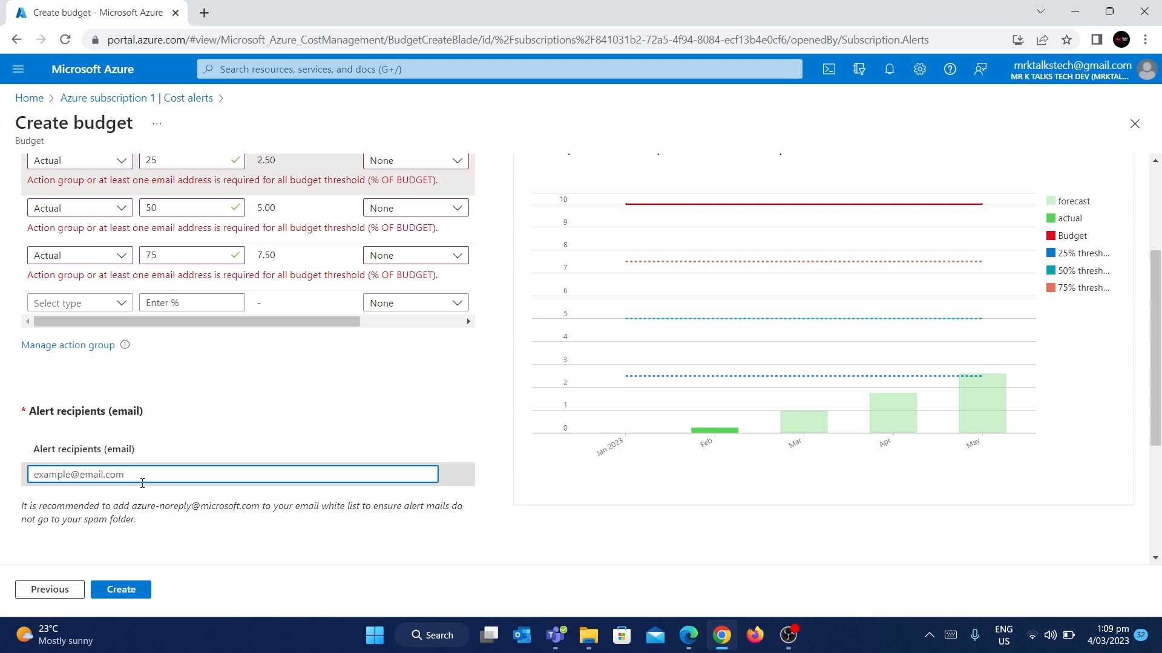
{"action": "type", "text": "mr"}
{"action": "key", "text": "BackSpace"}
{"action": "key", "text": "BackSpace"}
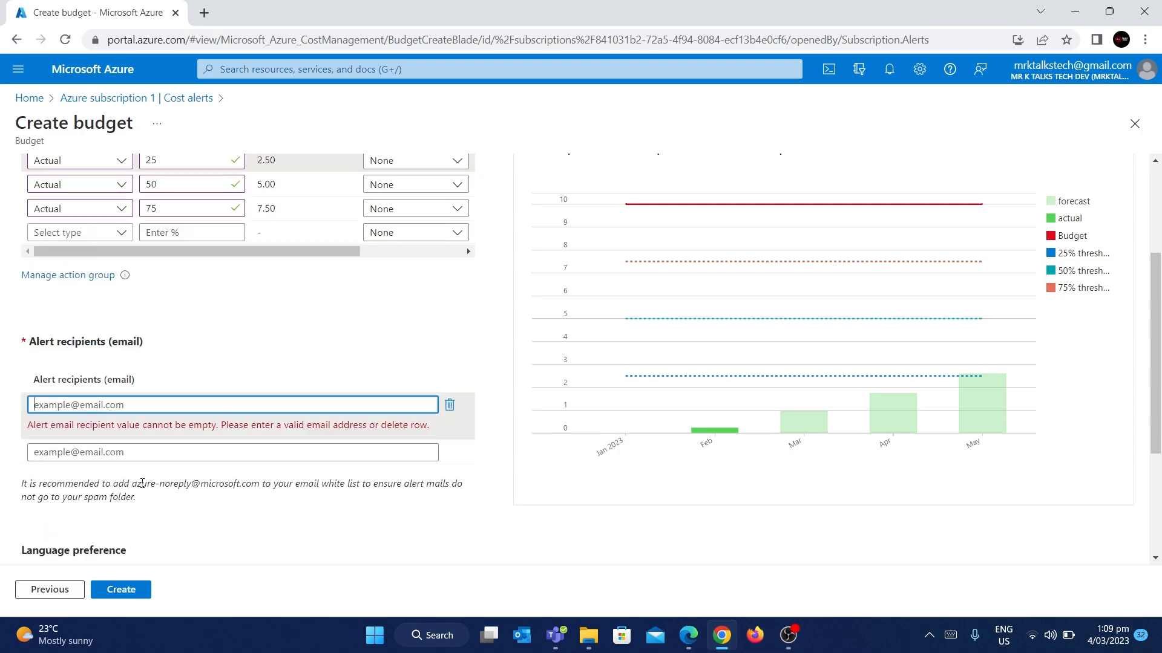
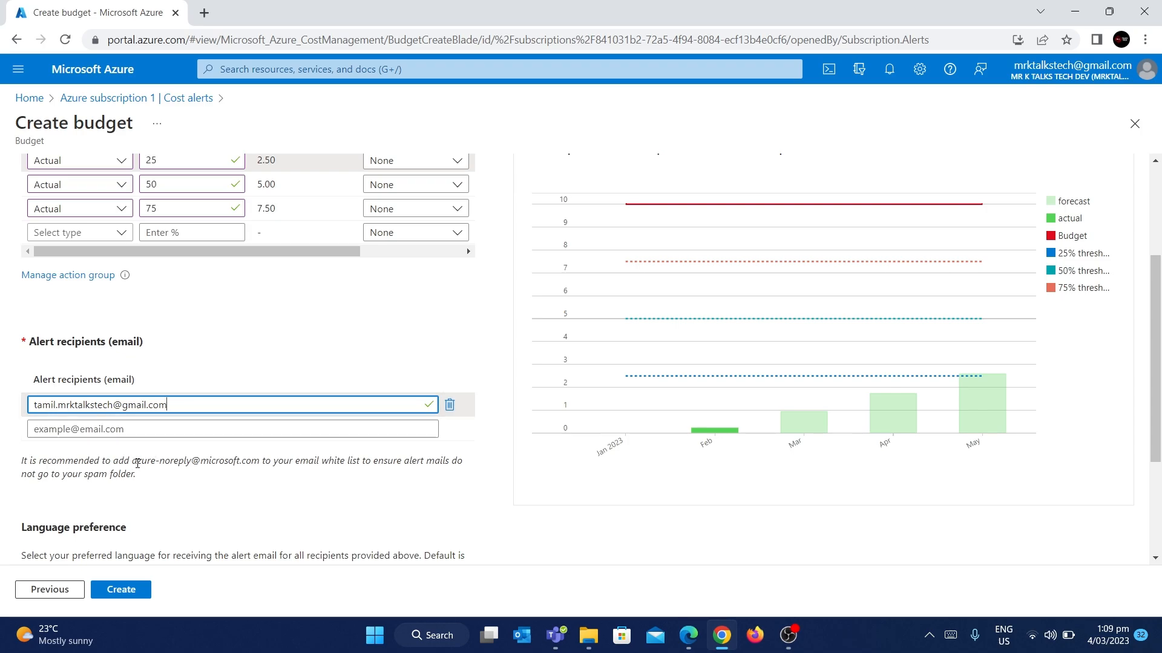
{"action": "left_click_drag", "start_coordinate": [132, 462], "coordinate": [262, 458]}
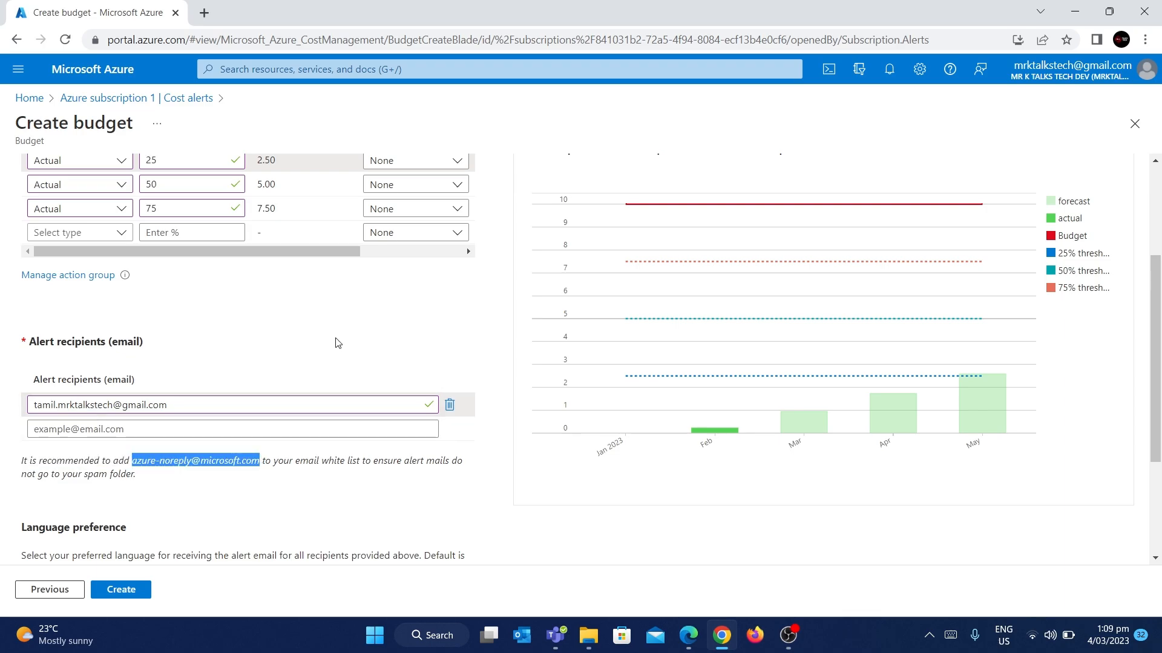
{"action": "scroll", "coordinate": [337, 343], "scroll_direction": "up", "scroll_amount": 1}
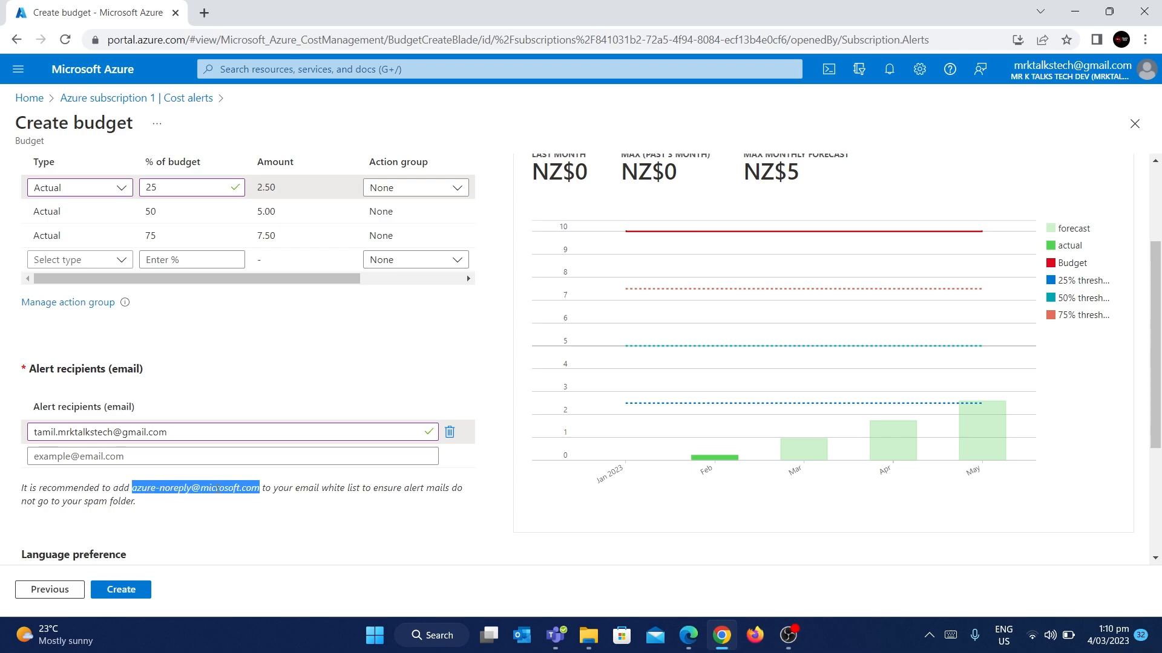
Step: Change the alert email language preference from Default to English (United Kingdom)
{"action": "scroll", "coordinate": [205, 475], "scroll_direction": "down", "scroll_amount": 1}
{"action": "left_click", "coordinate": [169, 432]}
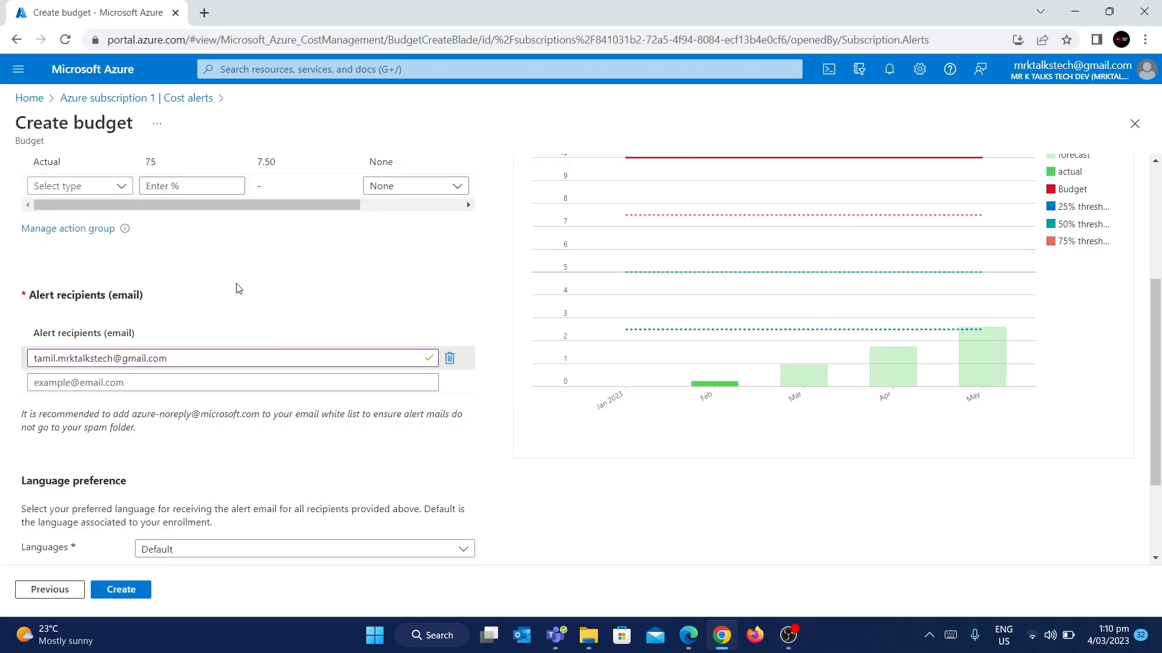
{"action": "scroll", "coordinate": [238, 288], "scroll_direction": "down", "scroll_amount": 2}
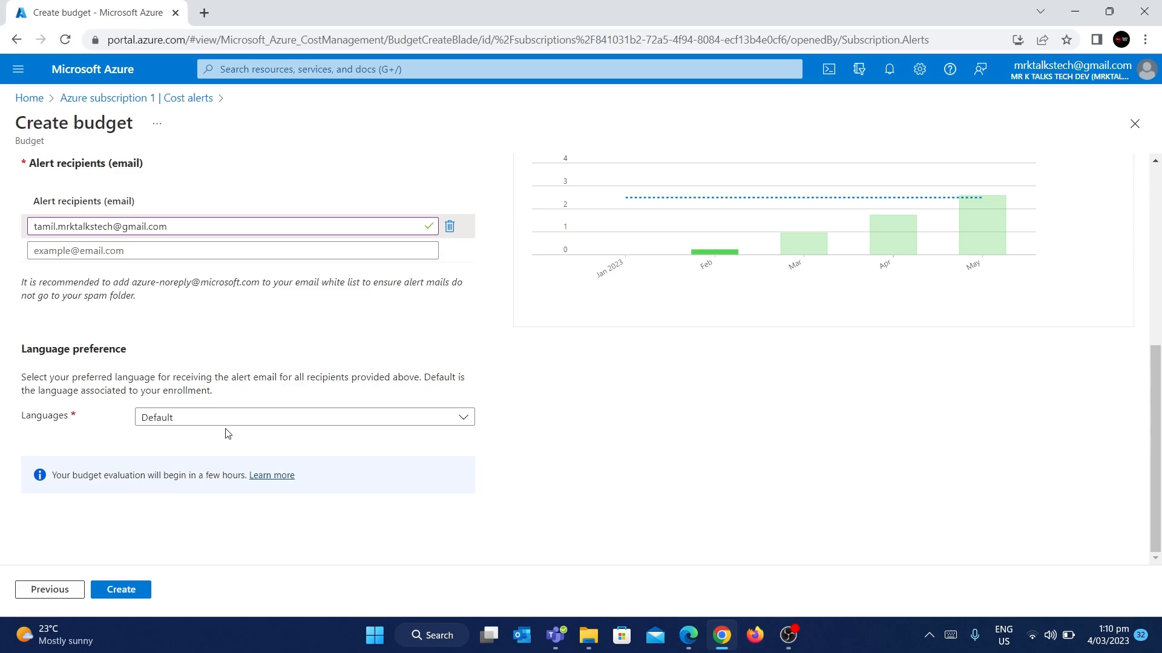
{"action": "left_click", "coordinate": [256, 422]}
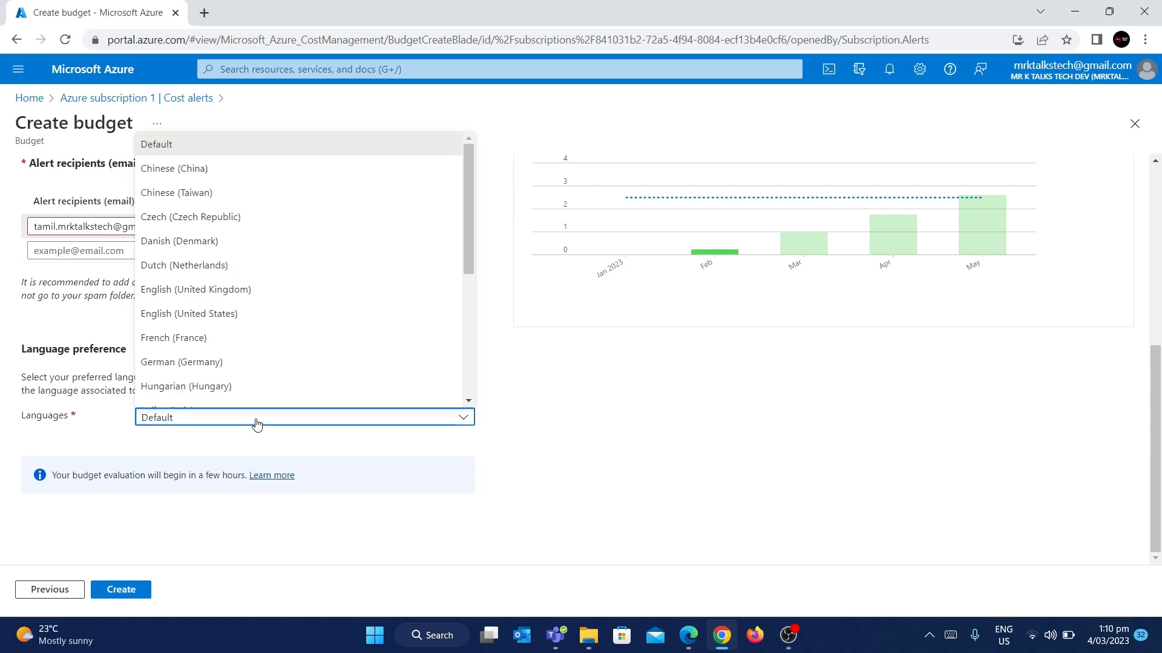
{"action": "left_click", "coordinate": [215, 289]}
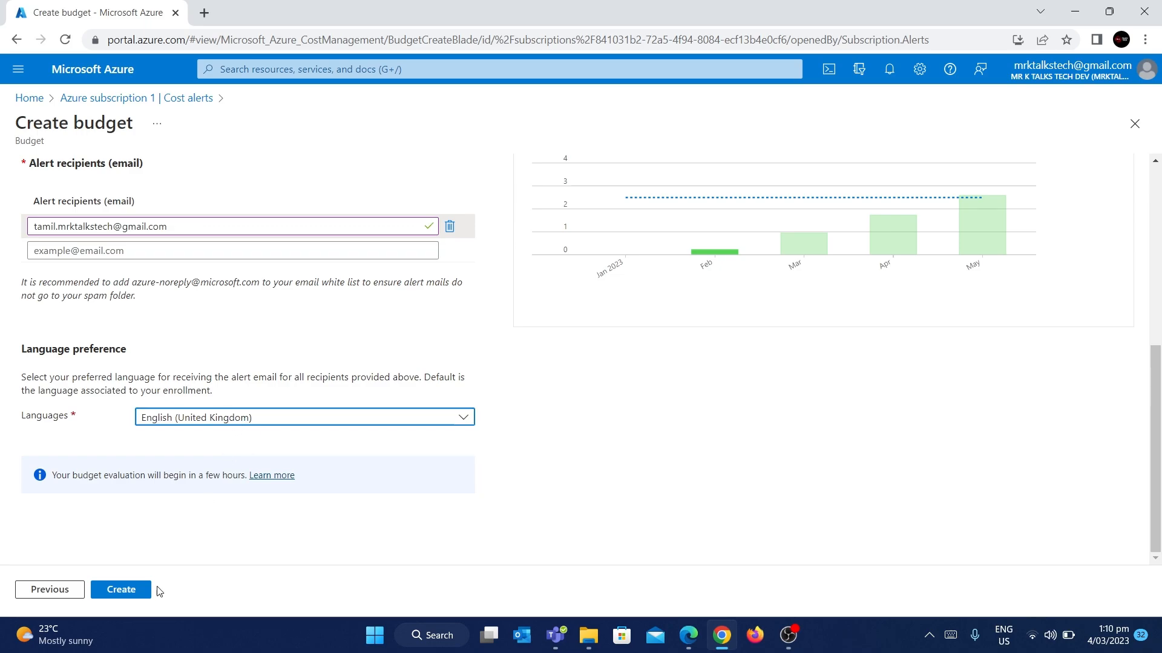
{"action": "scroll", "coordinate": [213, 443], "scroll_direction": "up", "scroll_amount": 5}
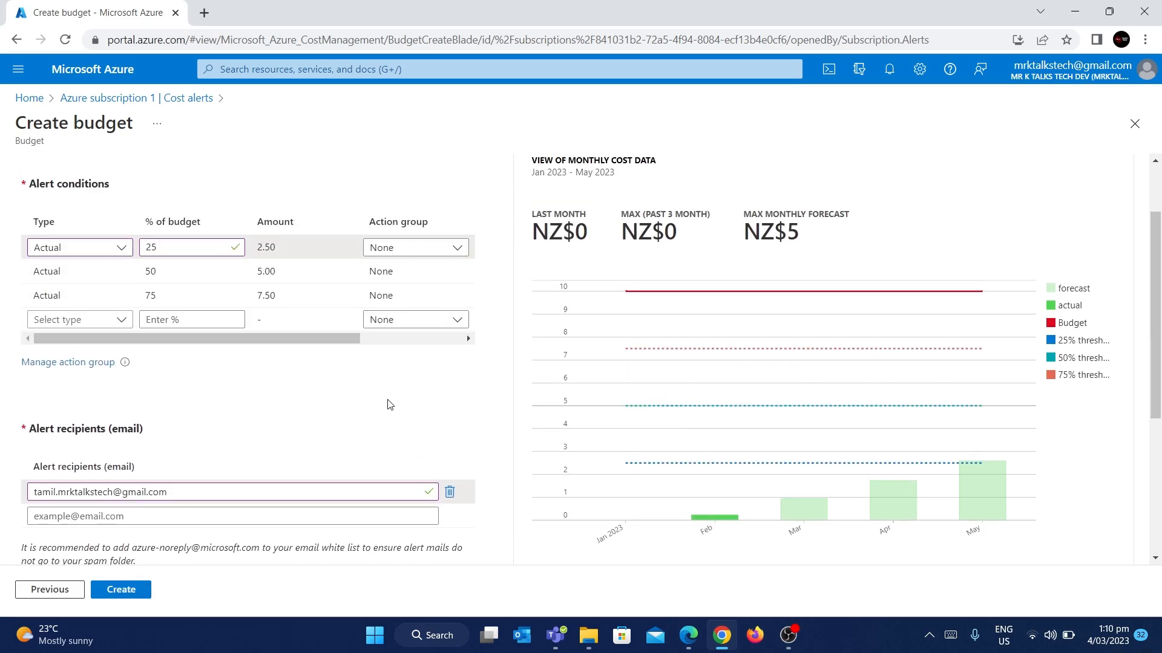
{"action": "scroll", "coordinate": [323, 467], "scroll_direction": "down", "scroll_amount": 3}
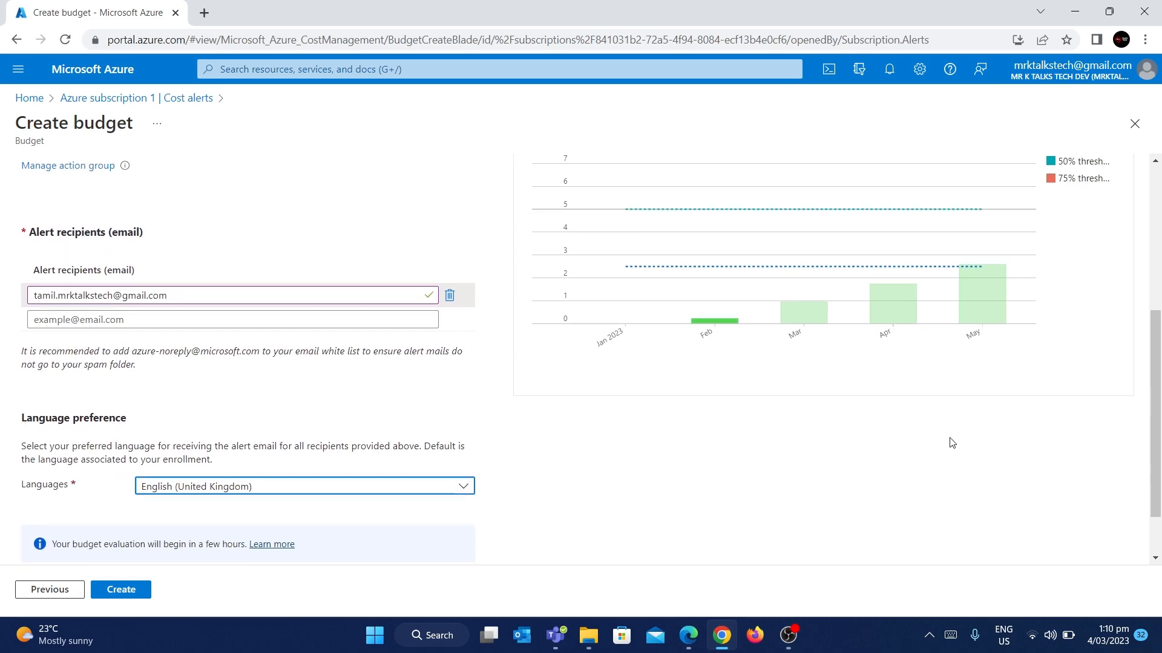
{"action": "scroll", "coordinate": [968, 418], "scroll_direction": "up", "scroll_amount": 3}
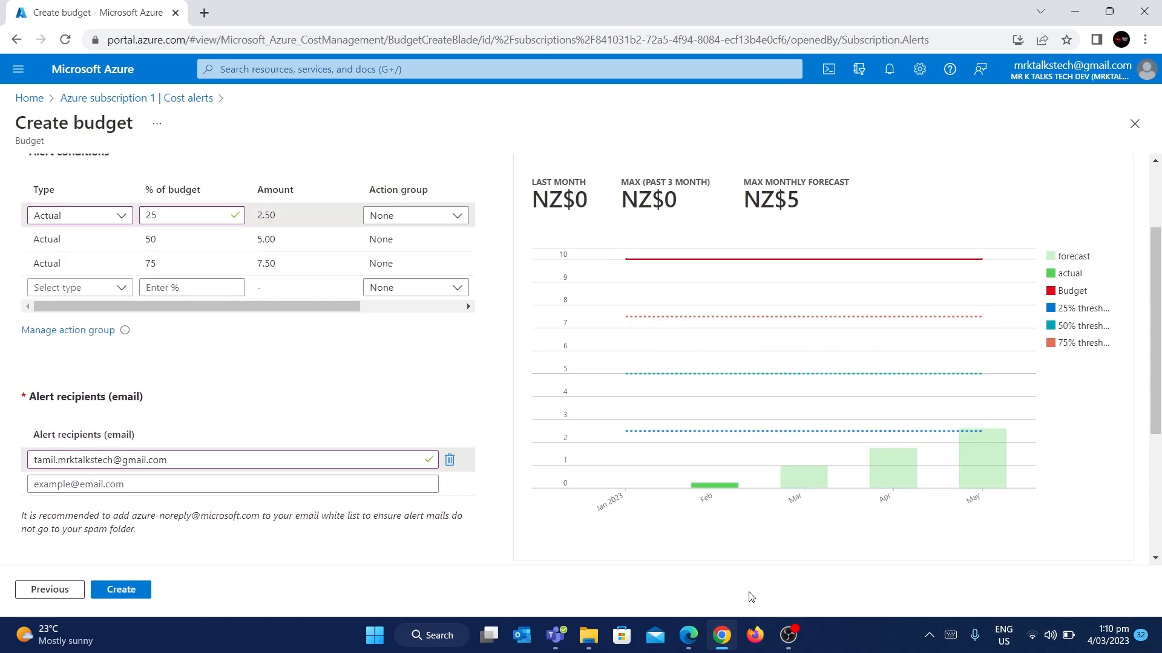
{"action": "scroll", "coordinate": [666, 563], "scroll_direction": "down", "scroll_amount": 4}
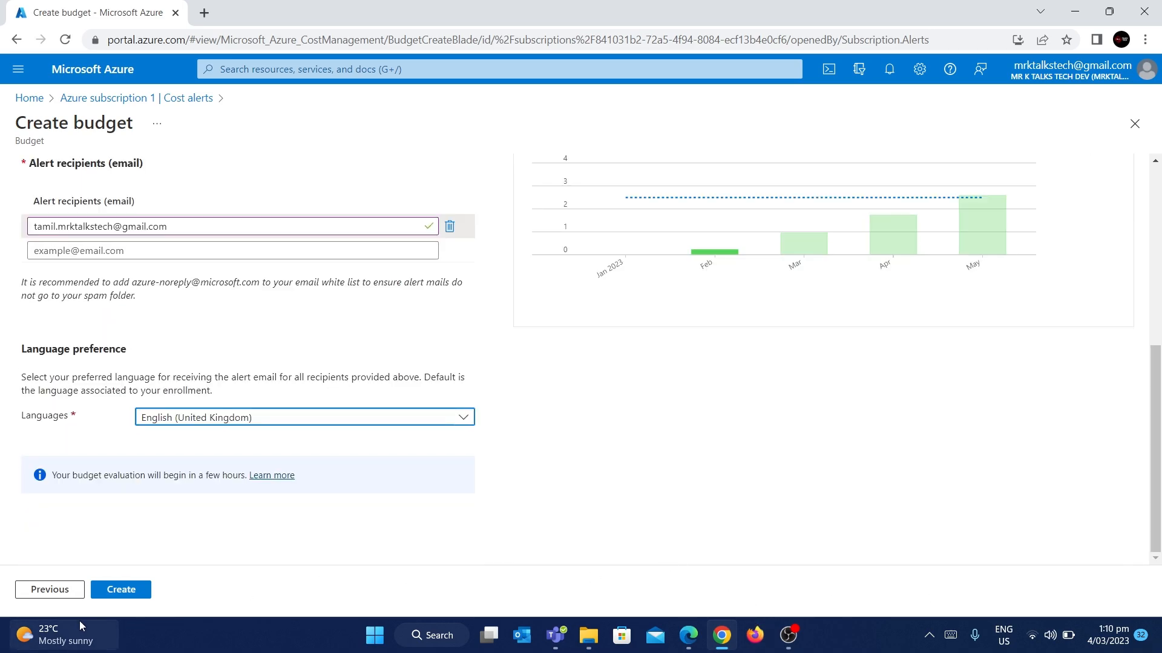
Step: Create the cost-alerts budget and dismiss the 'Budget was created' notification
{"action": "left_click", "coordinate": [138, 590]}
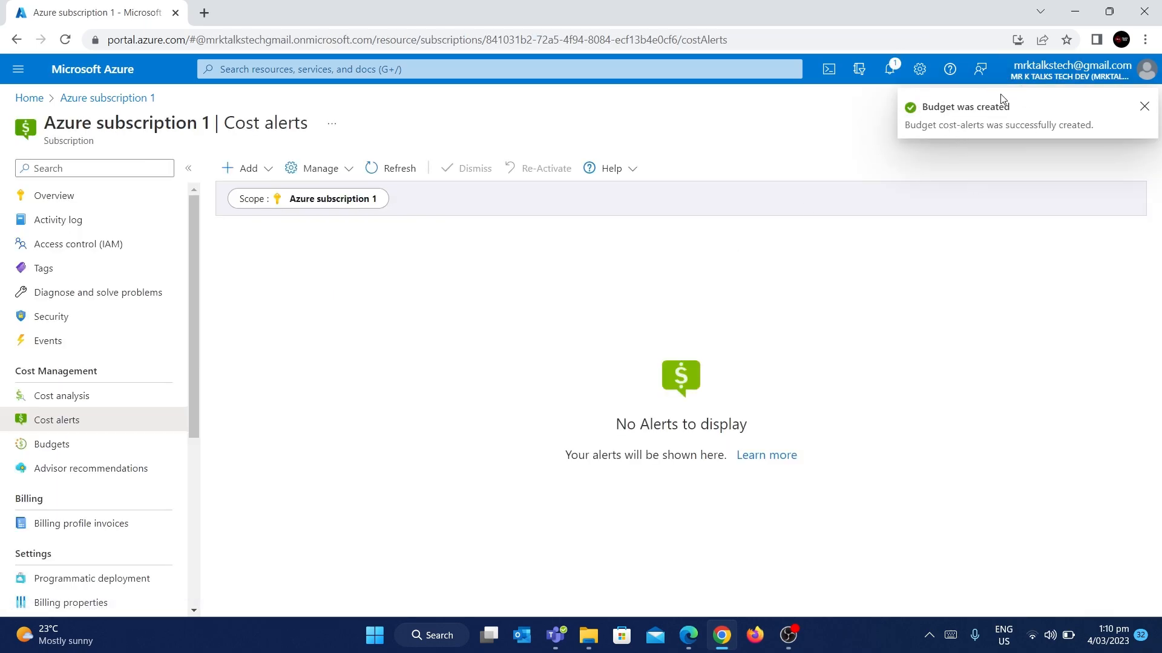
{"action": "left_click", "coordinate": [1145, 107]}
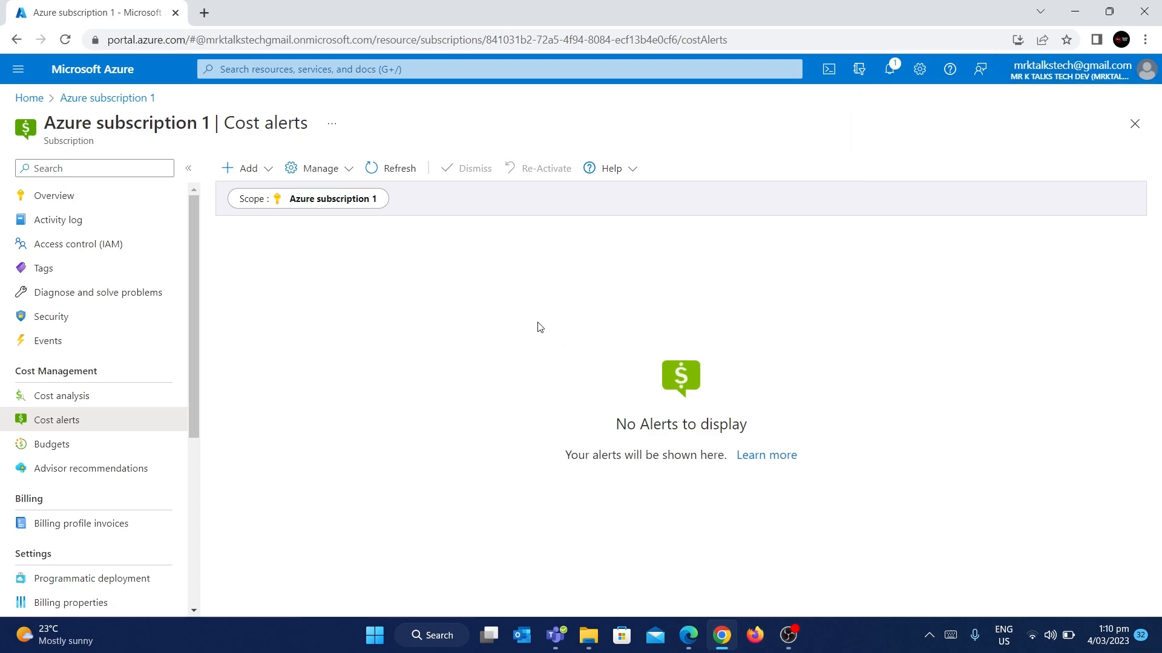
Step: View the monthly NZ$10.00 budget through 2/28/2028 in Budgets, then reopen Budgets from Cost alerts
{"action": "left_click", "coordinate": [75, 446]}
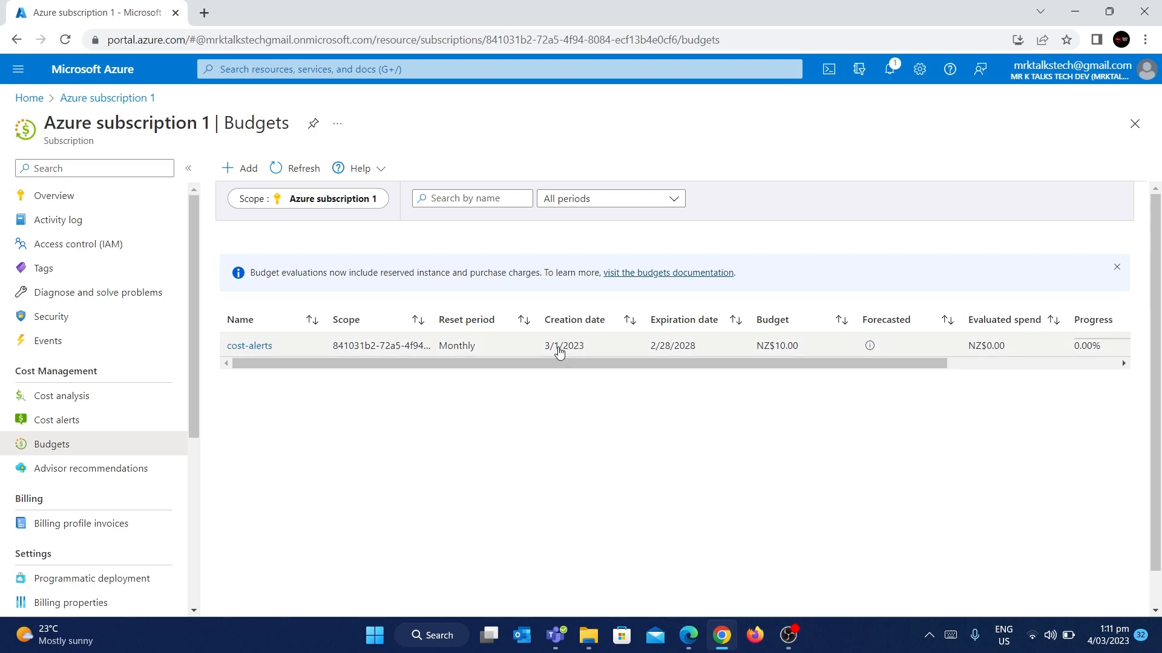
{"action": "scroll", "coordinate": [557, 349], "scroll_direction": "right", "scroll_amount": 3}
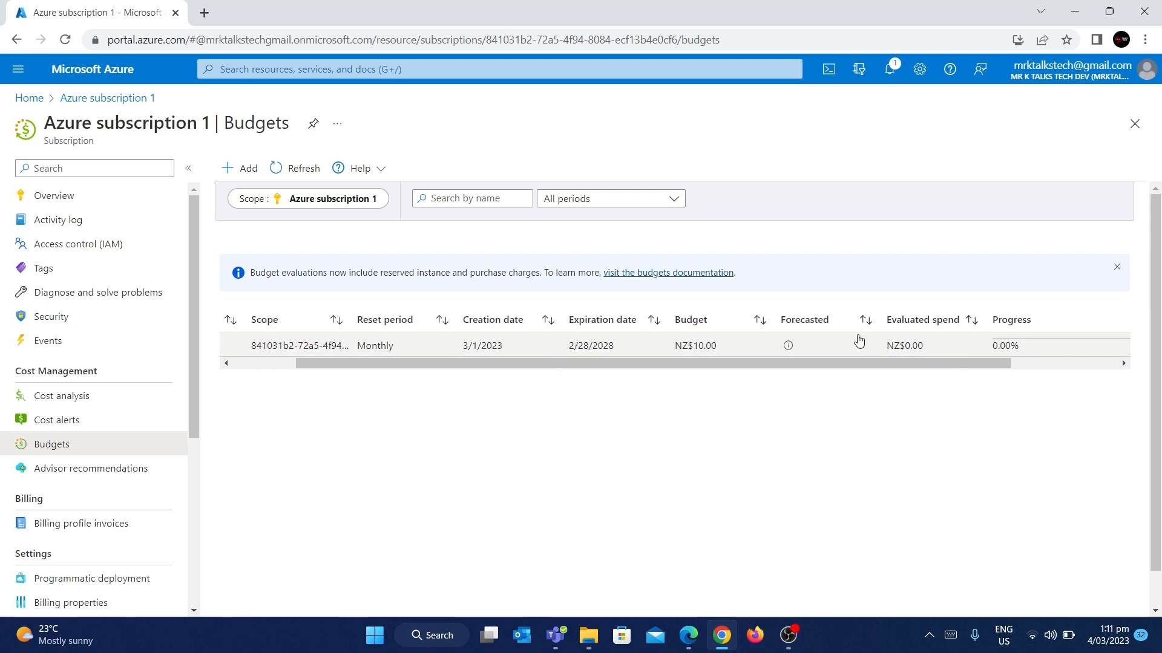
{"action": "scroll", "coordinate": [858, 340], "scroll_direction": "right", "scroll_amount": 3}
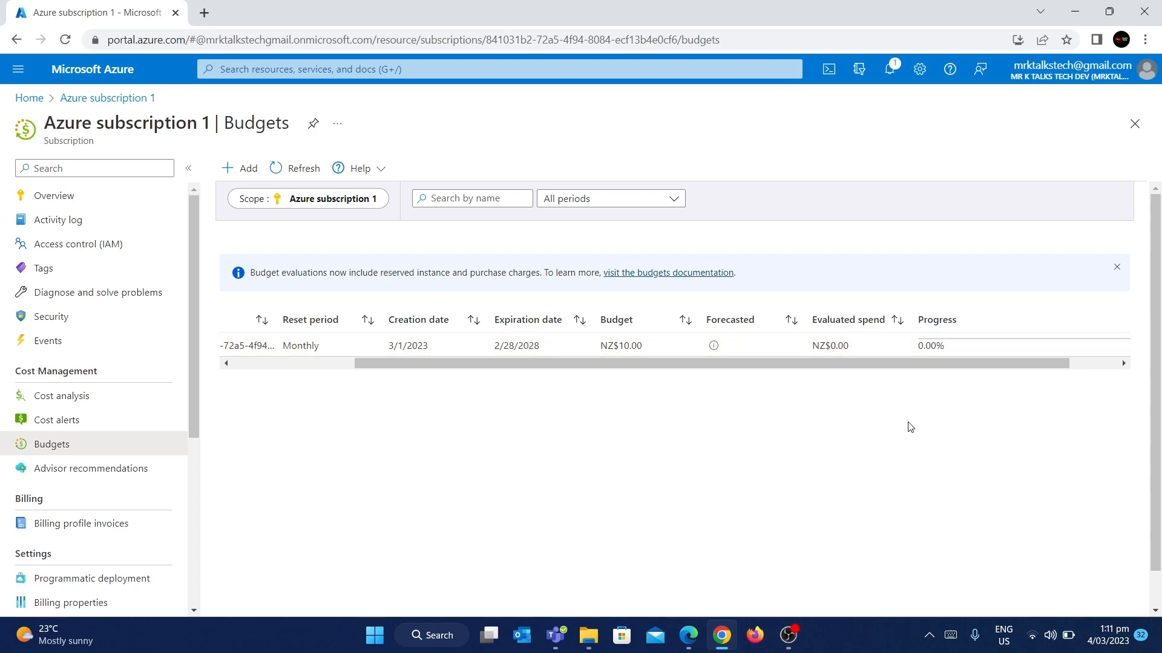
{"action": "scroll", "coordinate": [998, 346], "scroll_direction": "right", "scroll_amount": 2}
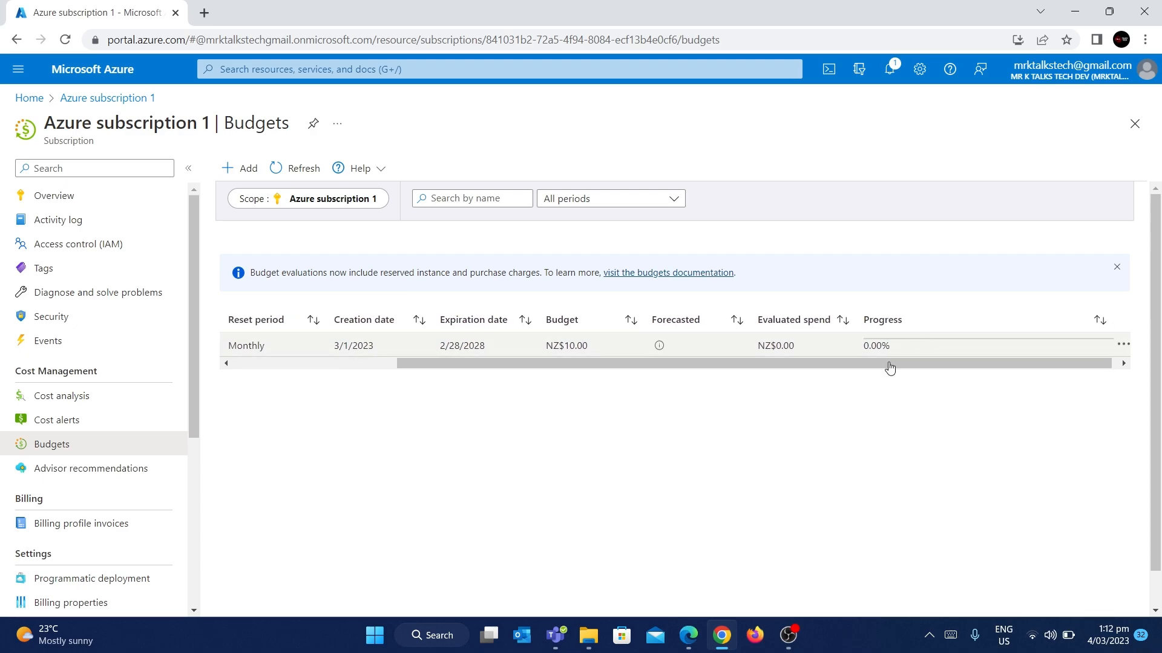
{"action": "left_click", "coordinate": [148, 420]}
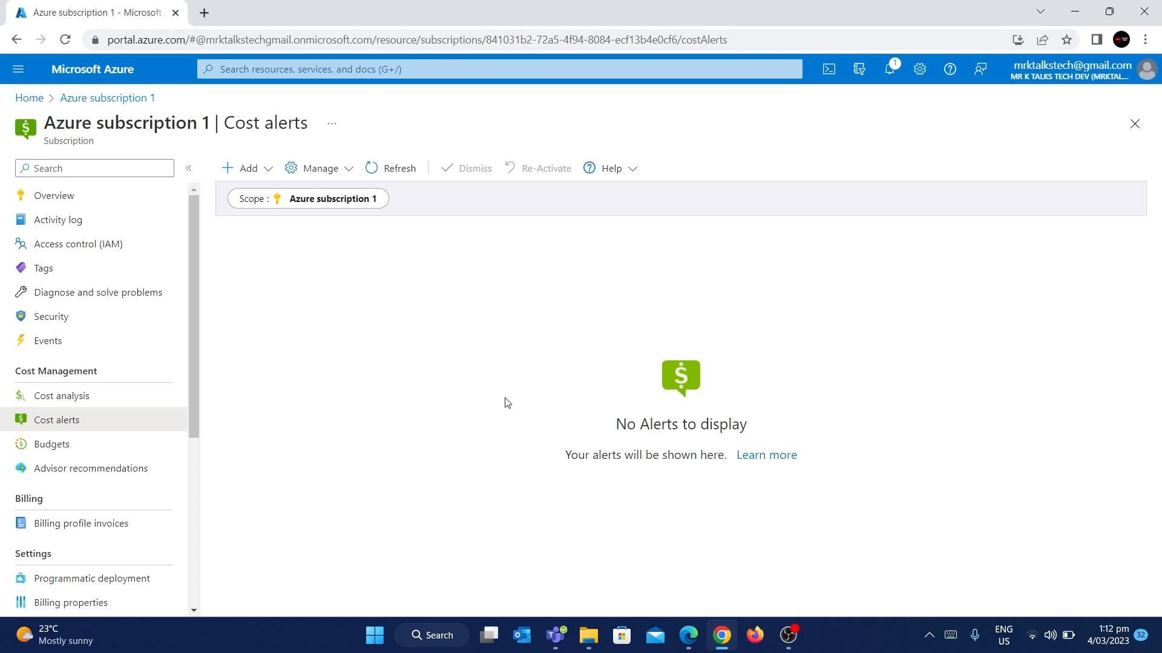
{"action": "left_click", "coordinate": [98, 442]}
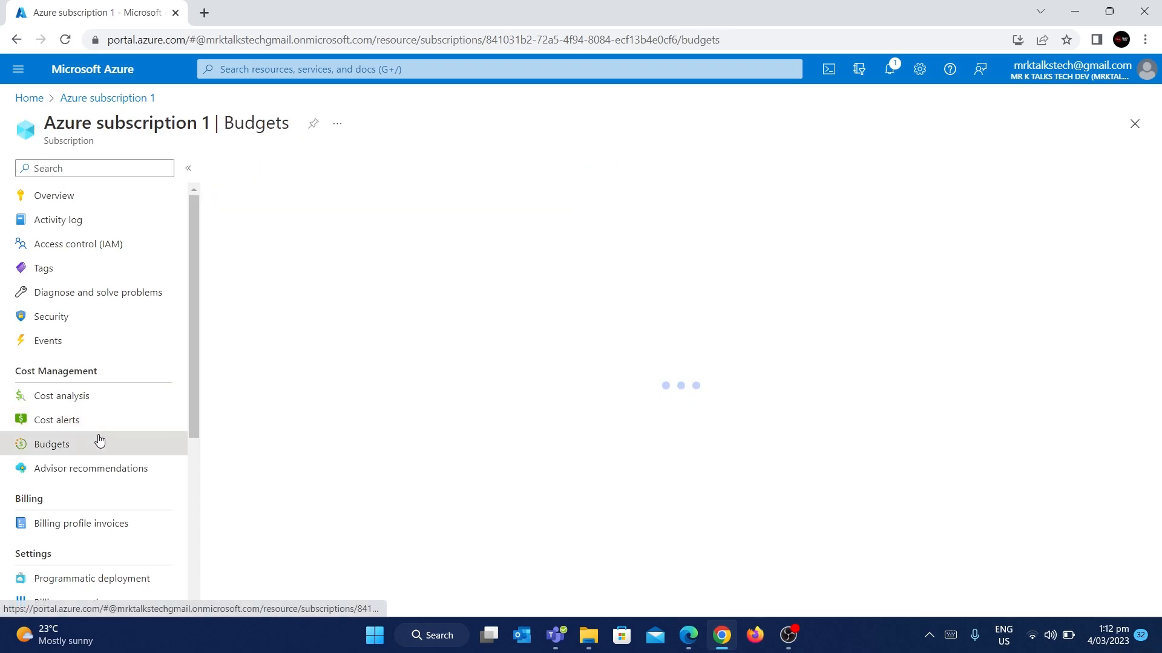